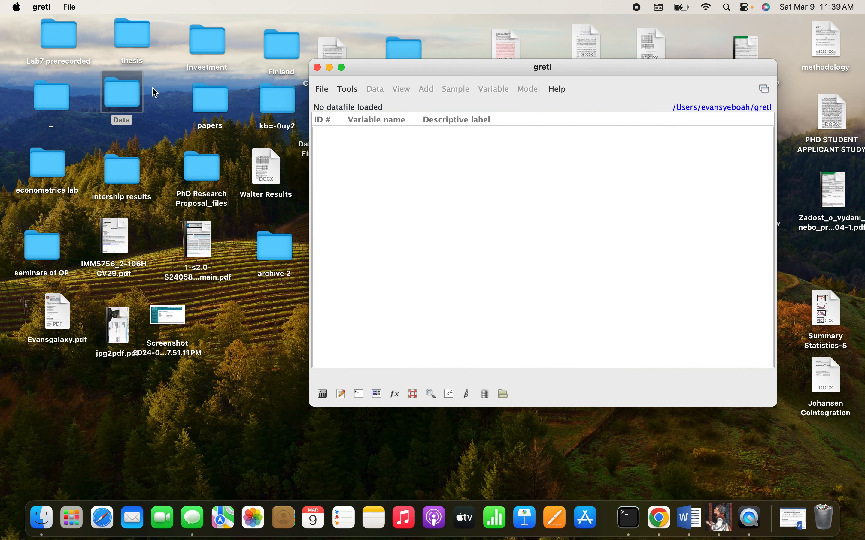
Step: Preview the Impact of FDI workbook in the Data folder and import it into gretl starting at column 1, row 1
{"action": "double_click", "coordinate": [133, 100]}
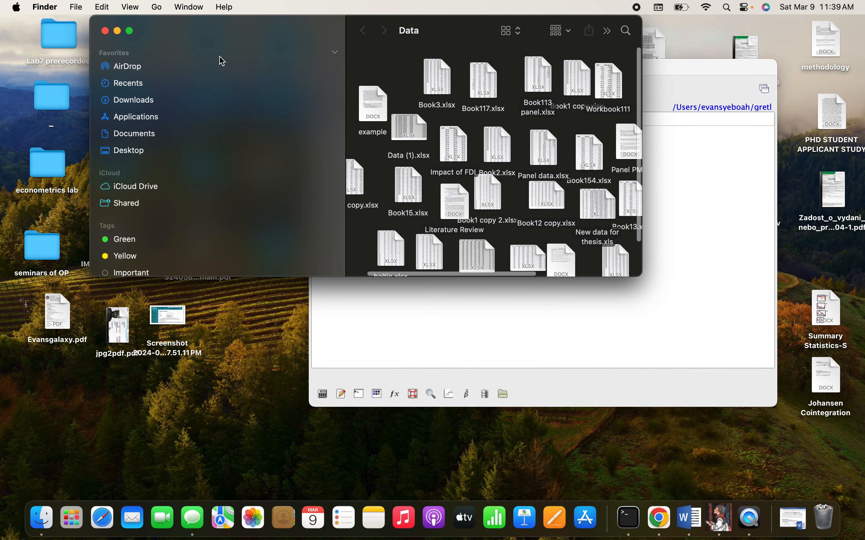
{"action": "left_click_drag", "start_coordinate": [225, 23], "coordinate": [92, 22]}
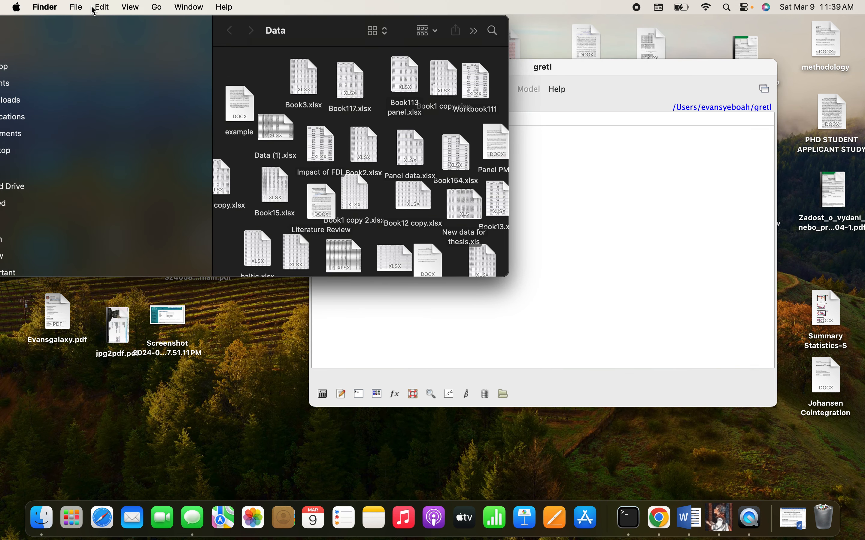
{"action": "left_click", "coordinate": [321, 146]}
{"action": "key", "text": "space"}
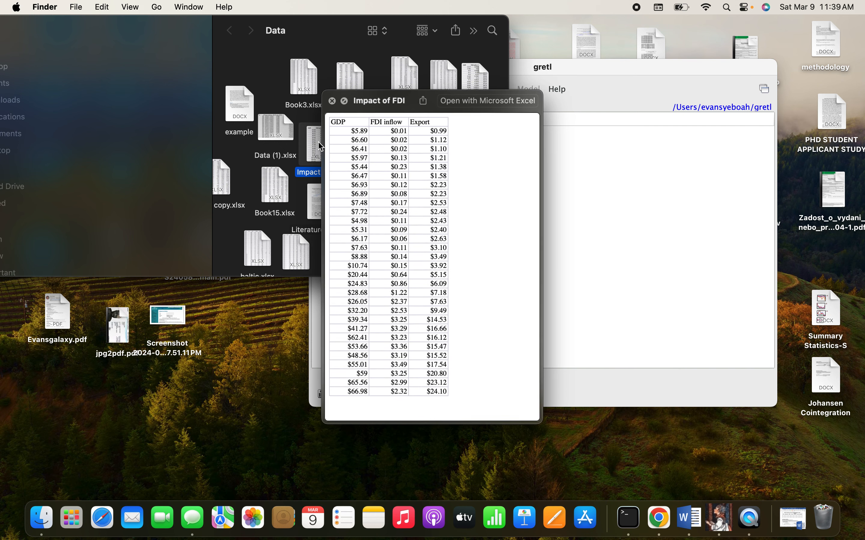
{"action": "left_click", "coordinate": [332, 101]}
{"action": "left_click_drag", "start_coordinate": [317, 159], "coordinate": [584, 181]}
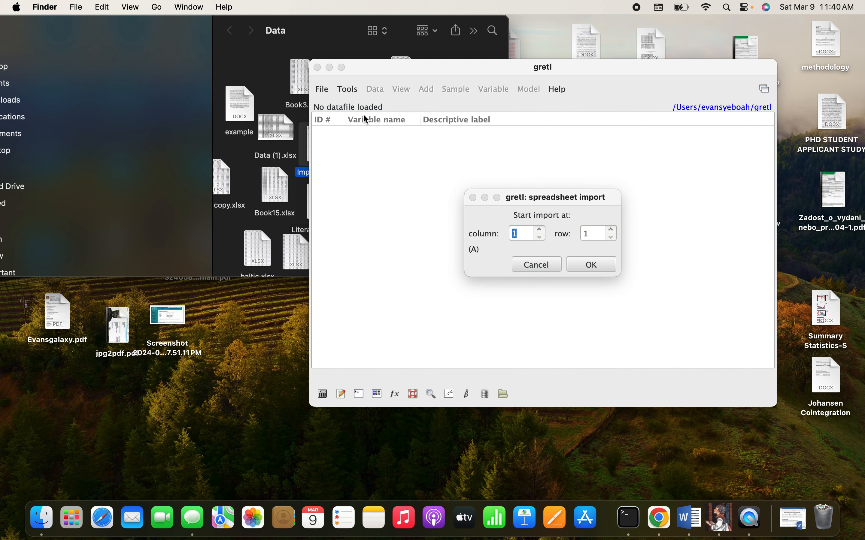
{"action": "left_click", "coordinate": [594, 268]}
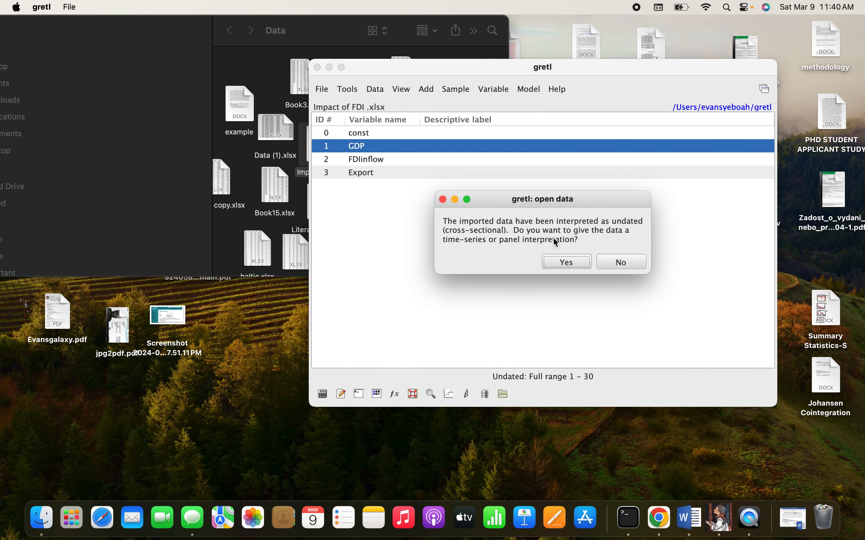
Step: Structure the imported dataset as an annual time series starting in 1990 and close the Data folder window
{"action": "left_click", "coordinate": [564, 260]}
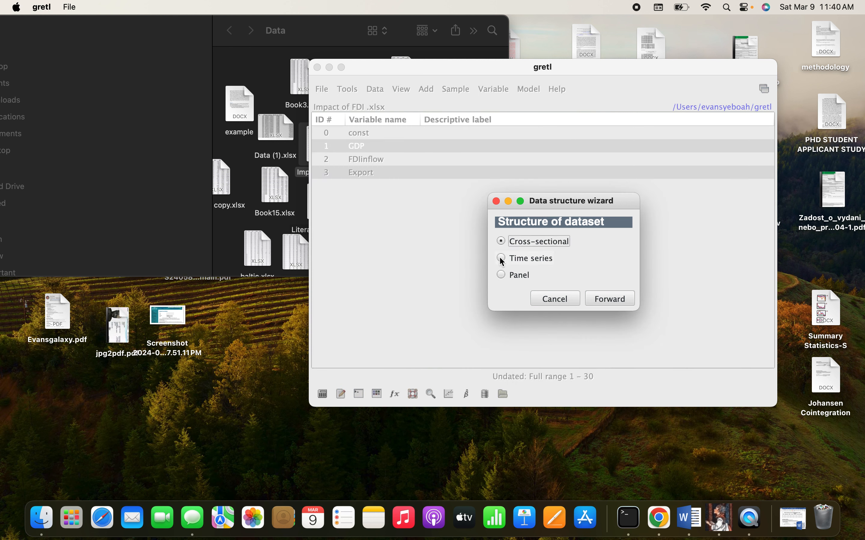
{"action": "left_click", "coordinate": [502, 259]}
{"action": "left_click", "coordinate": [616, 300]}
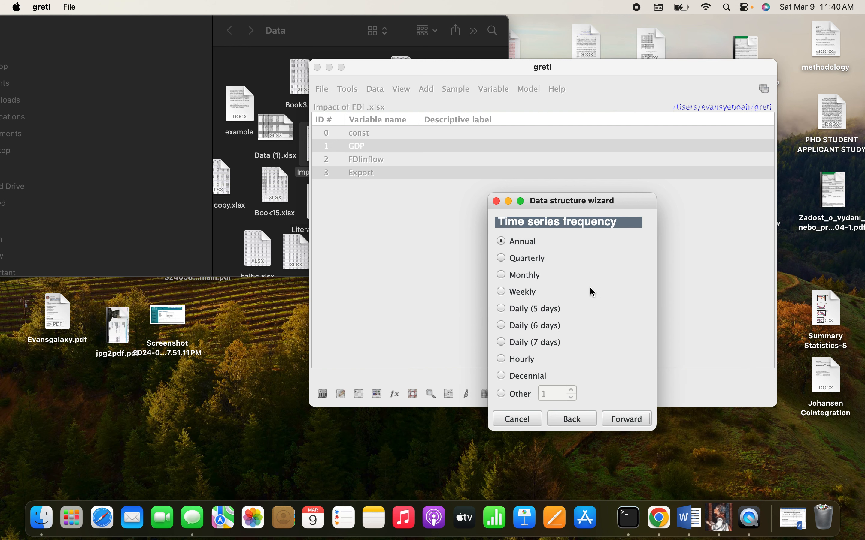
{"action": "left_click", "coordinate": [642, 420]}
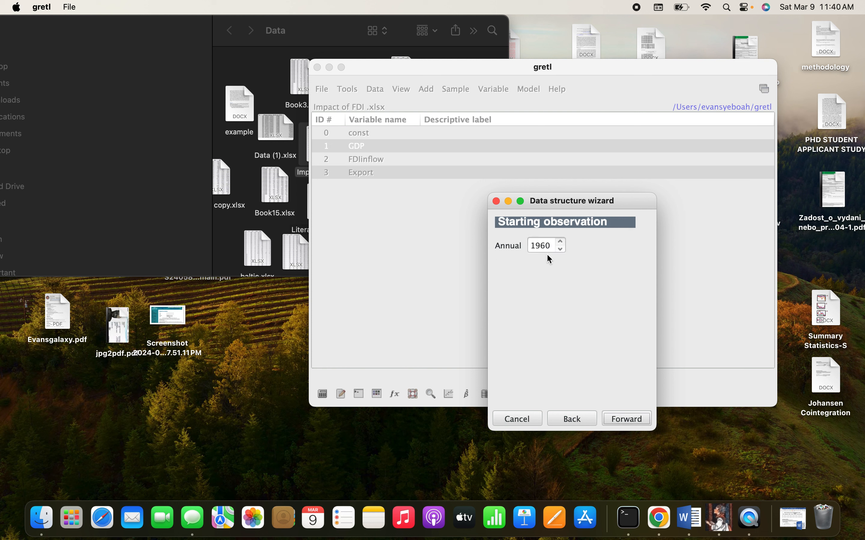
{"action": "left_click", "coordinate": [545, 244]}
{"action": "key", "text": "BackSpace"}
{"action": "type", "text": "9"}
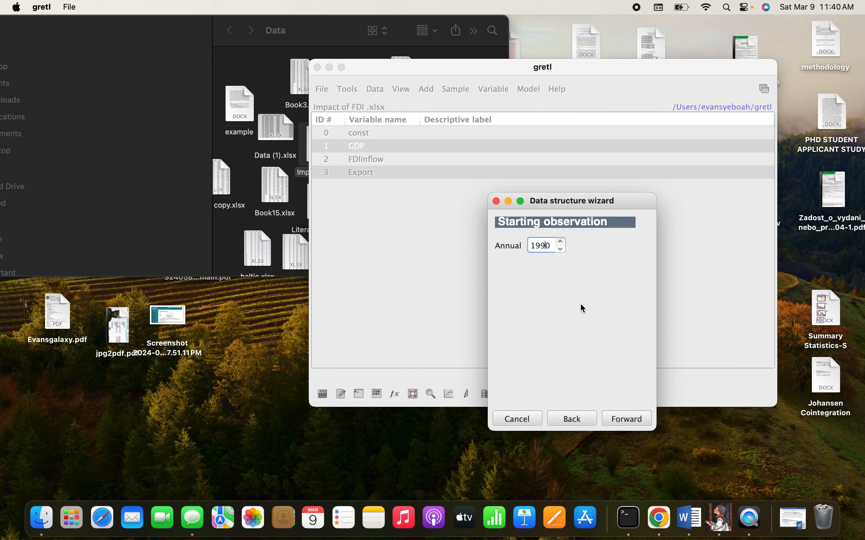
{"action": "left_click", "coordinate": [636, 420]}
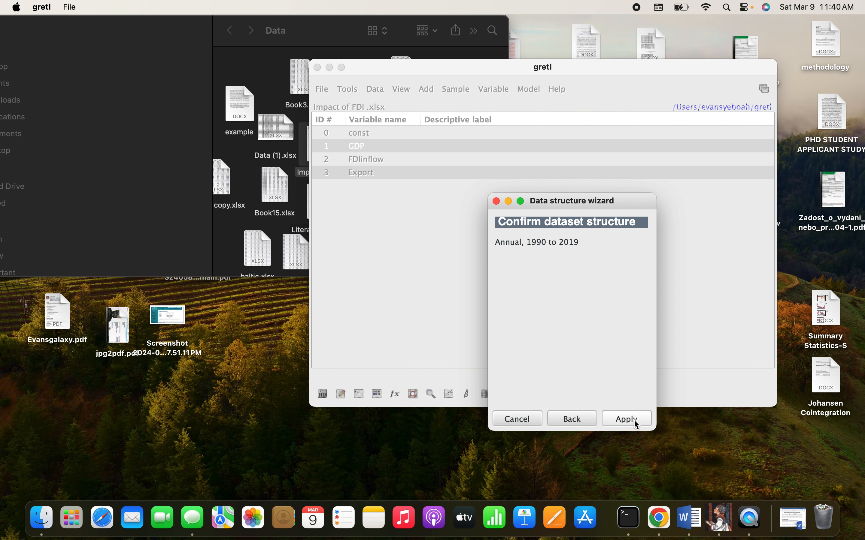
{"action": "left_click", "coordinate": [634, 424]}
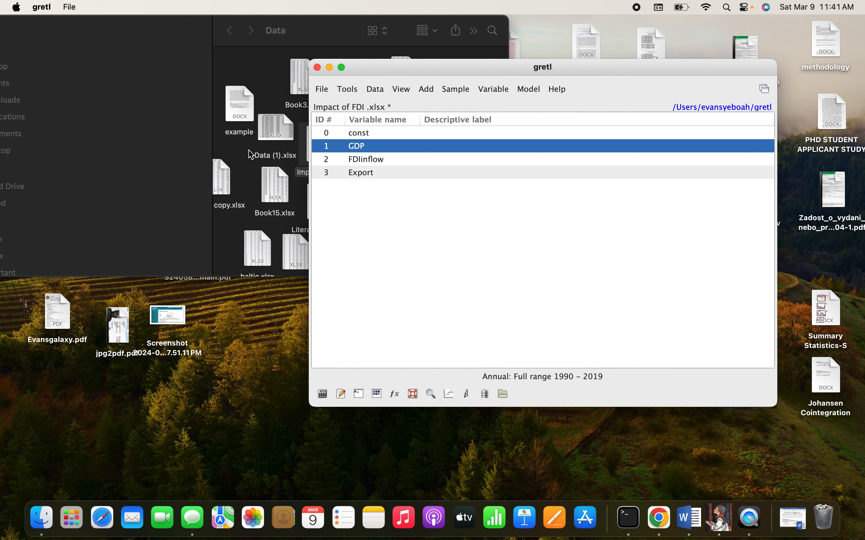
{"action": "left_click_drag", "start_coordinate": [111, 34], "coordinate": [225, 9]}
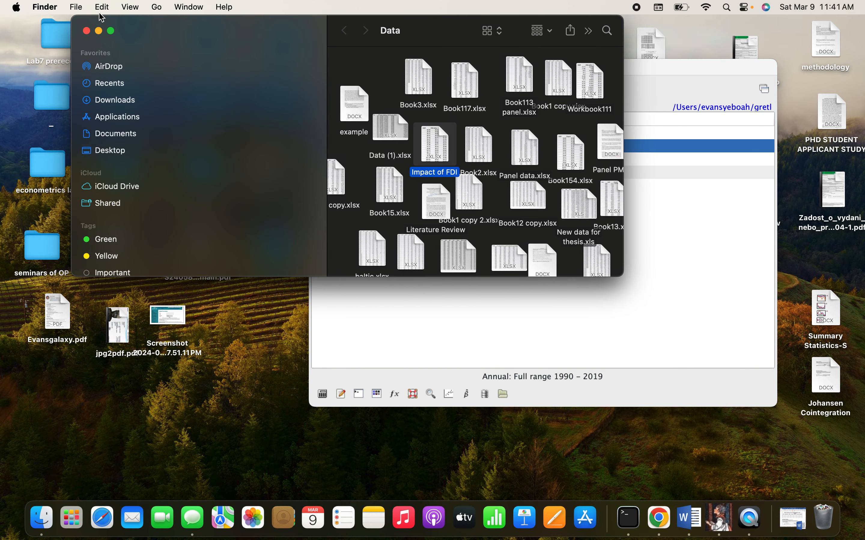
{"action": "left_click", "coordinate": [86, 30]}
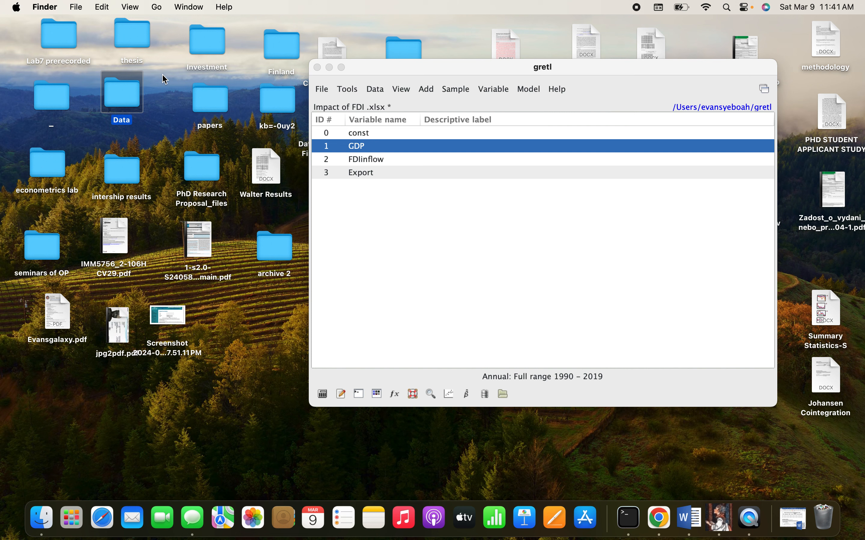
Step: Set up a VAR lag selection with GDP, FDIinflow and Export as endogenous variables
{"action": "left_click", "coordinate": [529, 88]}
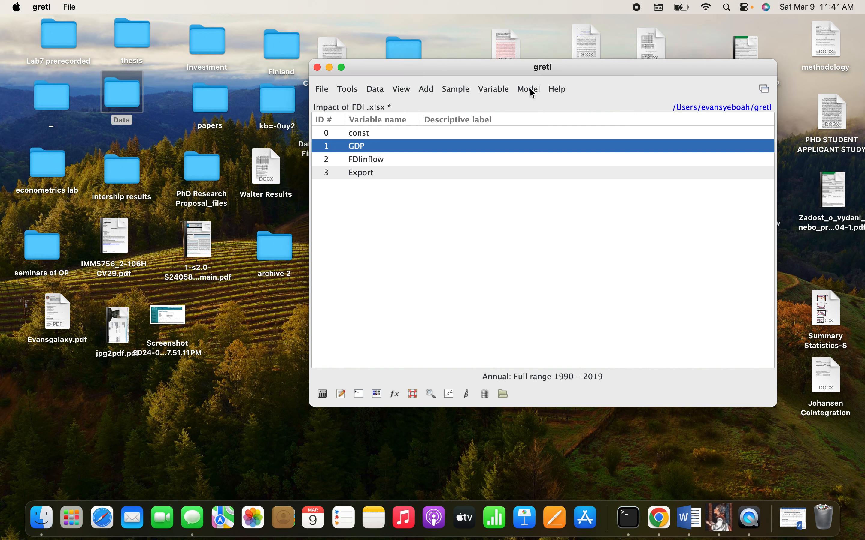
{"action": "left_click", "coordinate": [529, 88]}
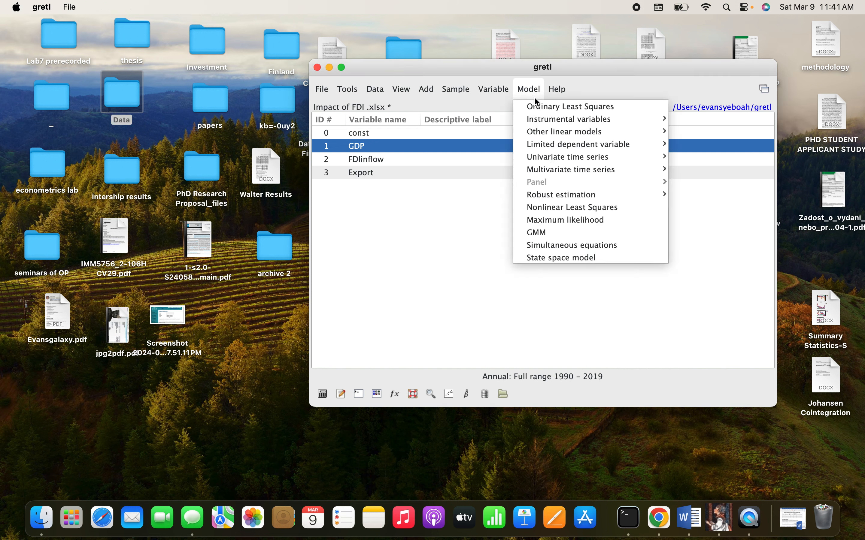
{"action": "mouse_move", "coordinate": [553, 174]}
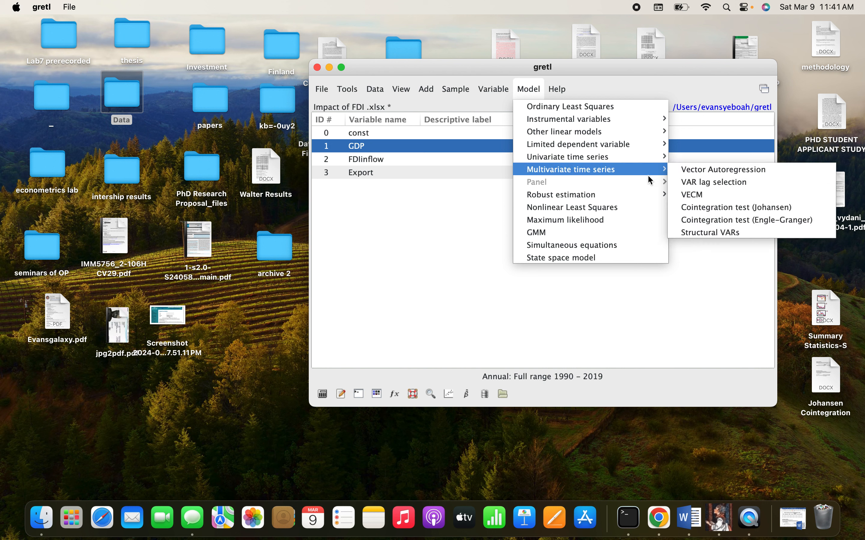
{"action": "left_click", "coordinate": [693, 182]}
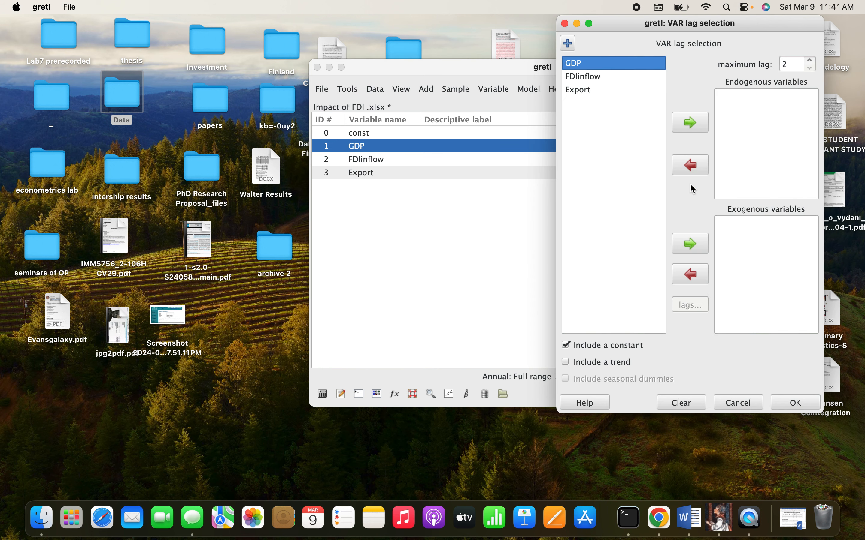
{"action": "left_click_drag", "start_coordinate": [652, 28], "coordinate": [538, 35]}
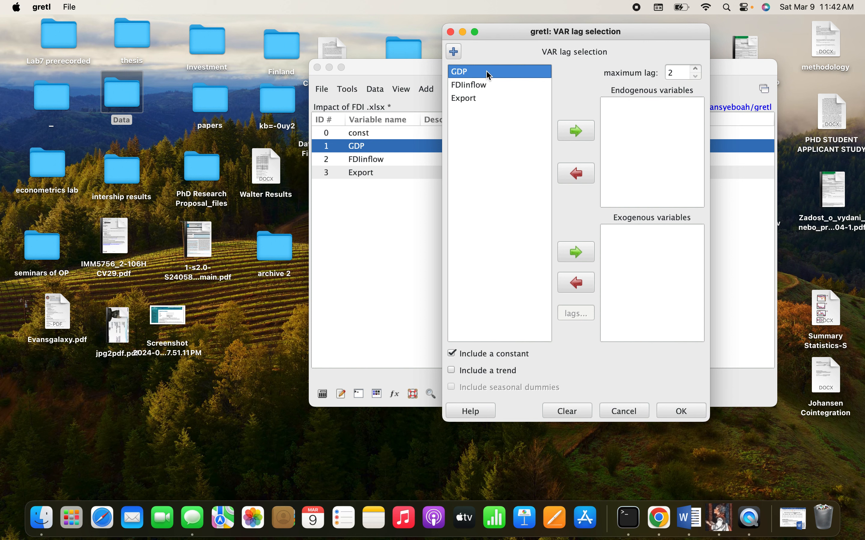
{"action": "left_click_drag", "start_coordinate": [488, 77], "coordinate": [483, 105]}
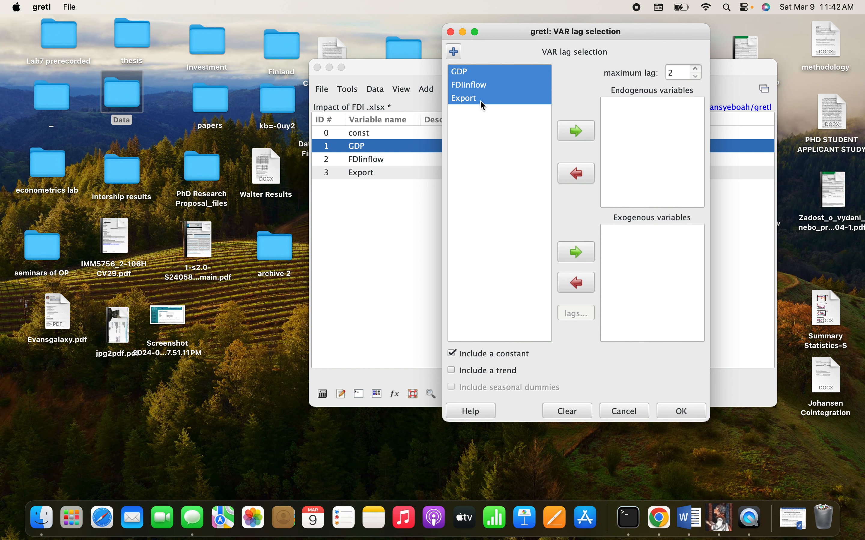
{"action": "left_click", "coordinate": [581, 131]}
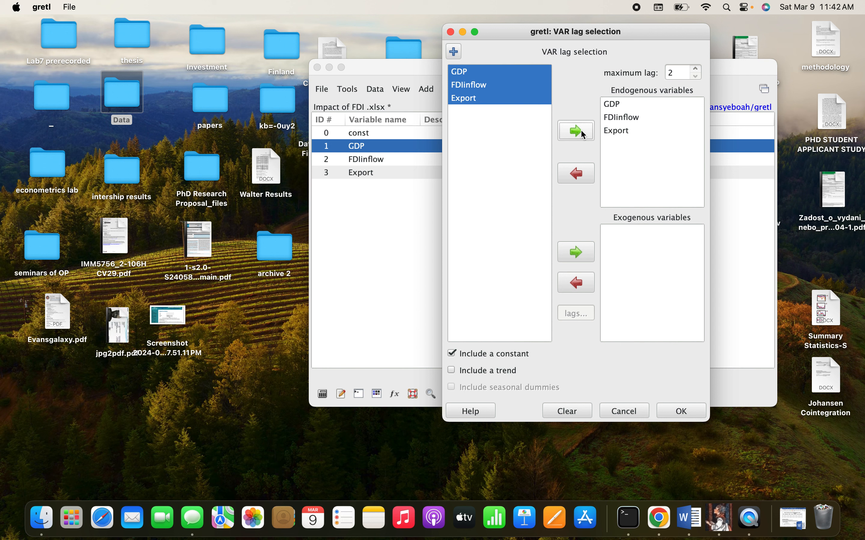
Step: Run the VAR lag selection with a maximum lag of 4, review its output and close it
{"action": "left_click", "coordinate": [697, 69]}
{"action": "left_click", "coordinate": [697, 70]}
{"action": "left_click", "coordinate": [685, 411]}
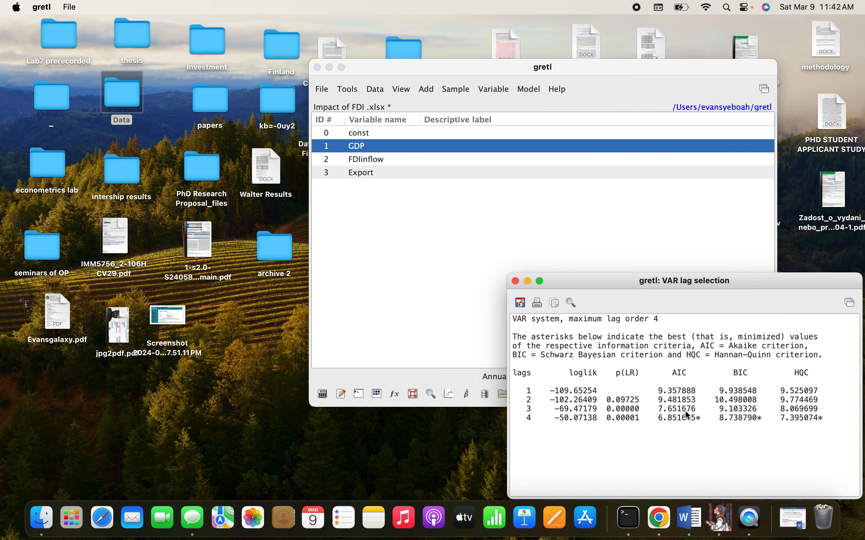
{"action": "left_click_drag", "start_coordinate": [639, 286], "coordinate": [455, 168]}
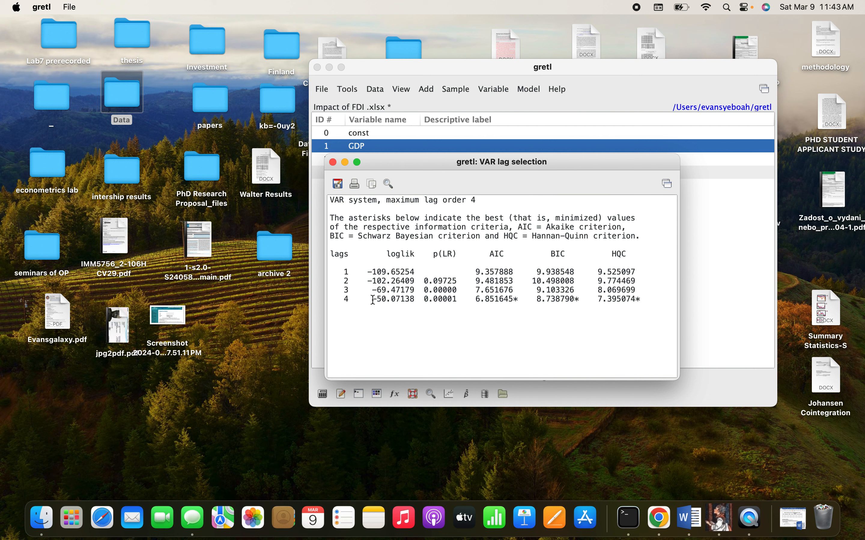
{"action": "left_click", "coordinate": [332, 162]}
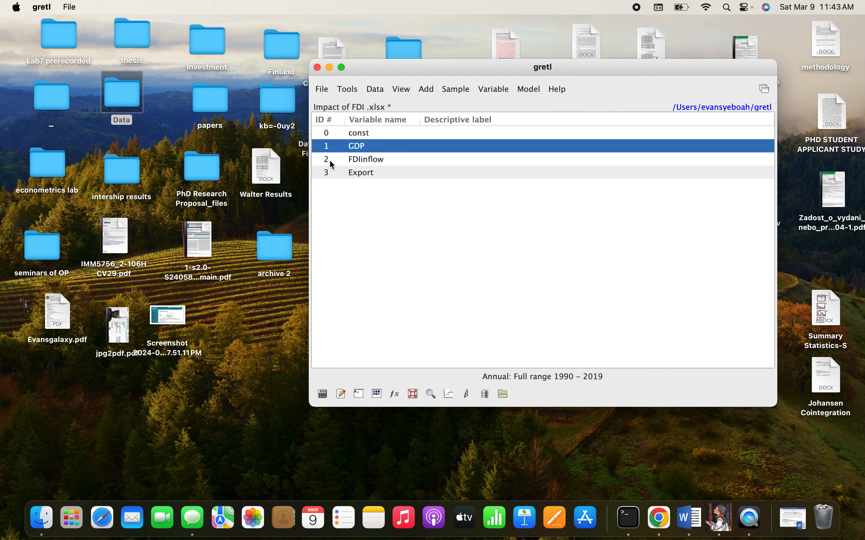
Step: Run a Johansen cointegration test on GDP, FDIinflow and Export with lag order 4 and an unrestricted constant
{"action": "left_click", "coordinate": [530, 92]}
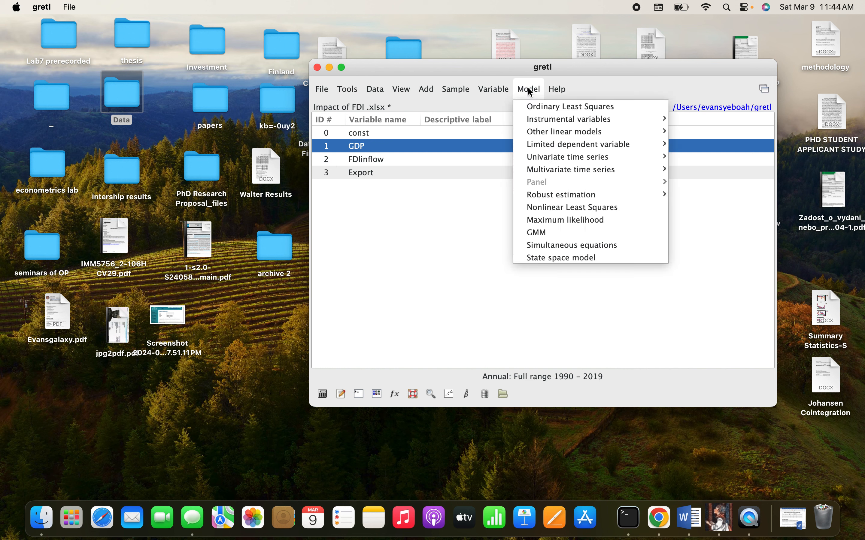
{"action": "mouse_move", "coordinate": [562, 173]}
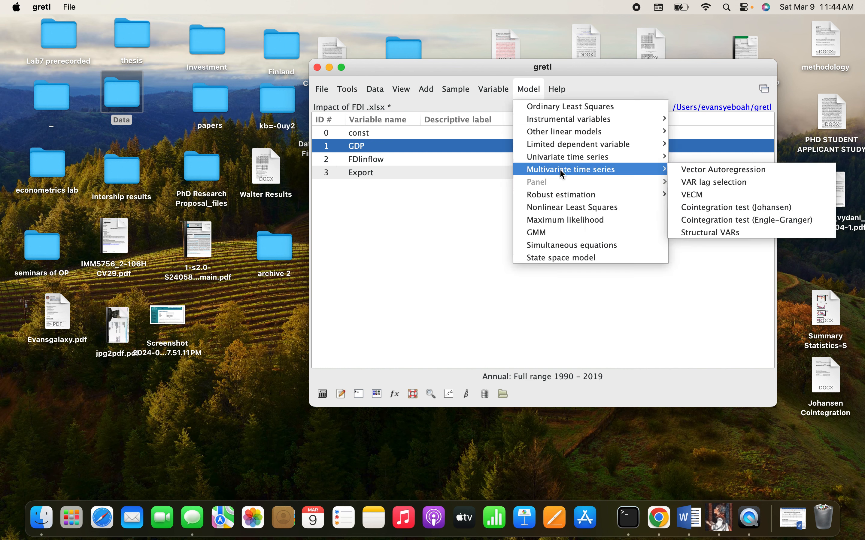
{"action": "left_click", "coordinate": [701, 210]}
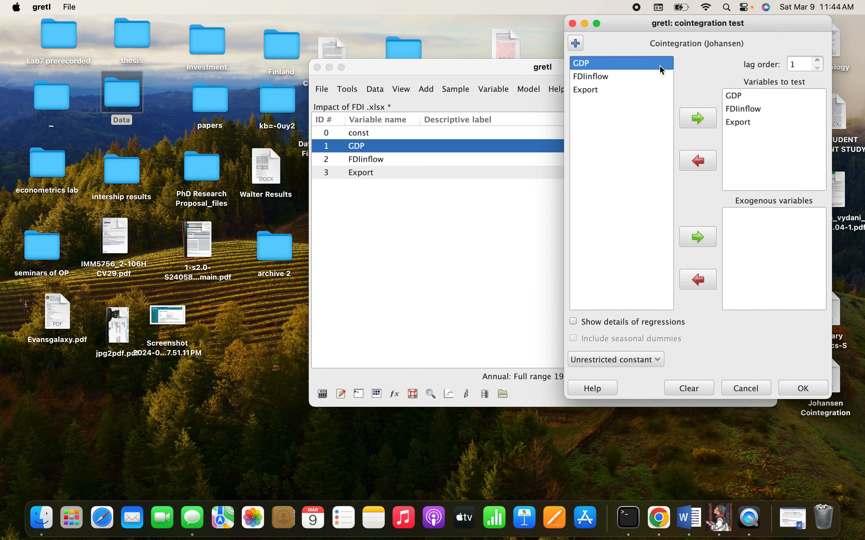
{"action": "left_click_drag", "start_coordinate": [645, 21], "coordinate": [495, 27]}
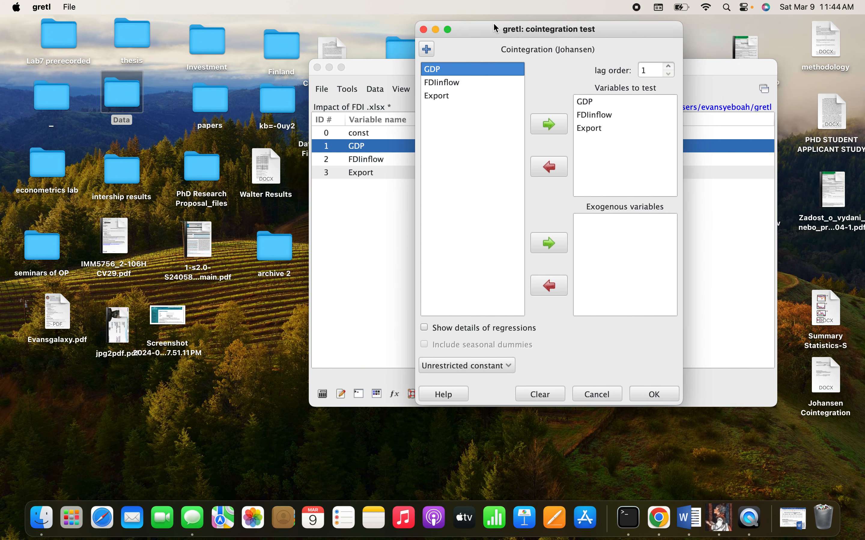
{"action": "left_click", "coordinate": [669, 68]}
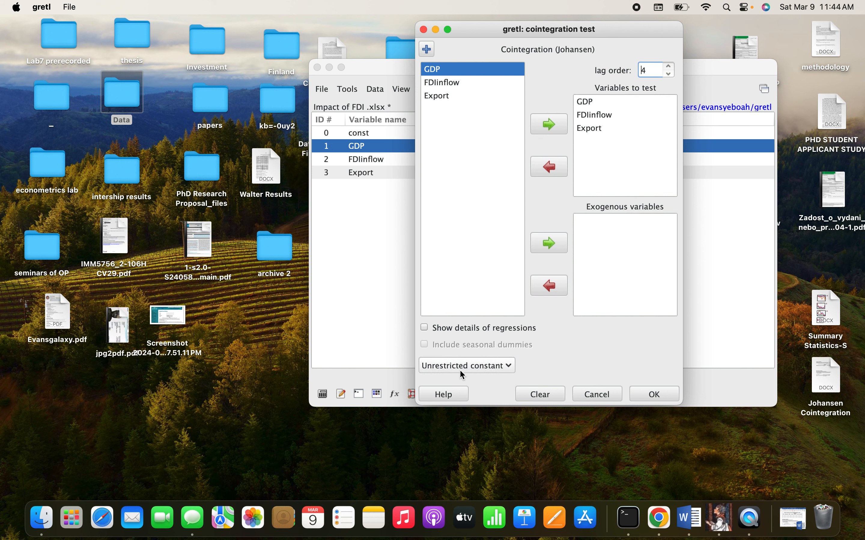
{"action": "left_click", "coordinate": [657, 395]}
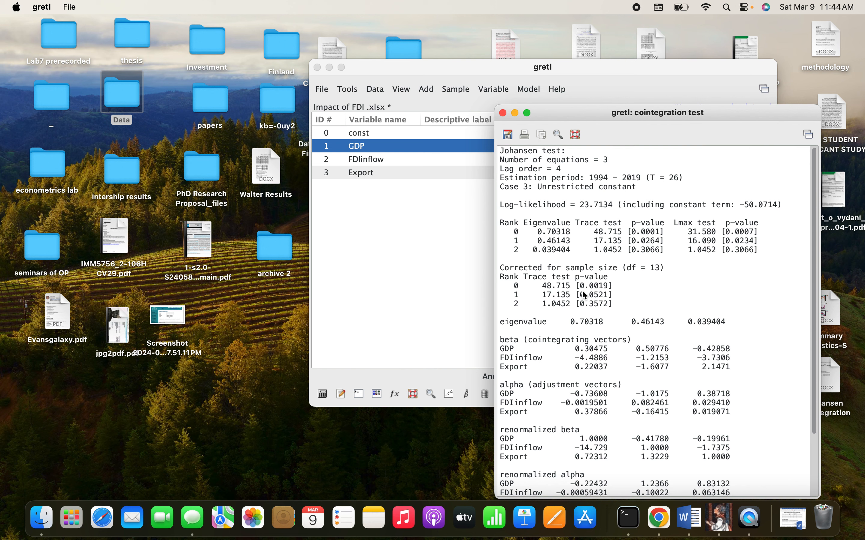
Step: Examine the Johansen test output, especially the table of ranks, eigenvalues, trace and Lmax tests with their p-values
{"action": "scroll", "coordinate": [585, 296], "scroll_direction": "down", "scroll_amount": 4}
{"action": "scroll", "coordinate": [585, 296], "scroll_direction": "up", "scroll_amount": 4}
{"action": "scroll", "coordinate": [578, 266], "scroll_direction": "down", "scroll_amount": 4}
{"action": "scroll", "coordinate": [611, 350], "scroll_direction": "up", "scroll_amount": 4}
{"action": "left_click_drag", "start_coordinate": [504, 224], "coordinate": [712, 250]}
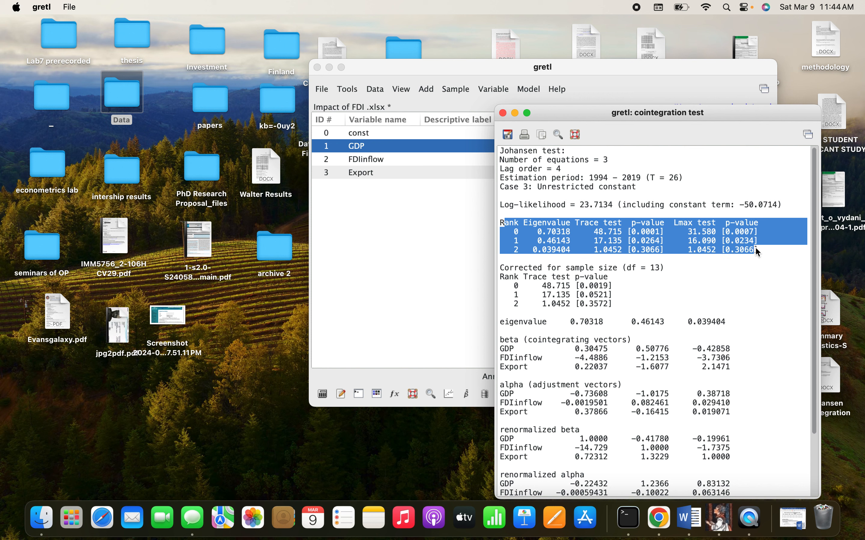
{"action": "left_click", "coordinate": [693, 187]}
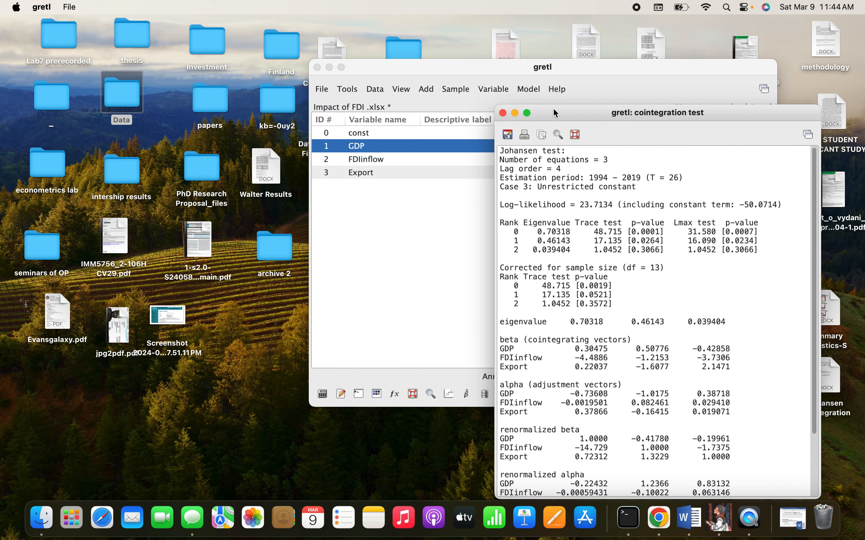
Step: Switch to the Johansen Cointegration document in Word and arrange it side by side with the gretl cointegration test output
{"action": "left_click", "coordinate": [480, 66]}
{"action": "left_click_drag", "start_coordinate": [481, 66], "coordinate": [170, 20]}
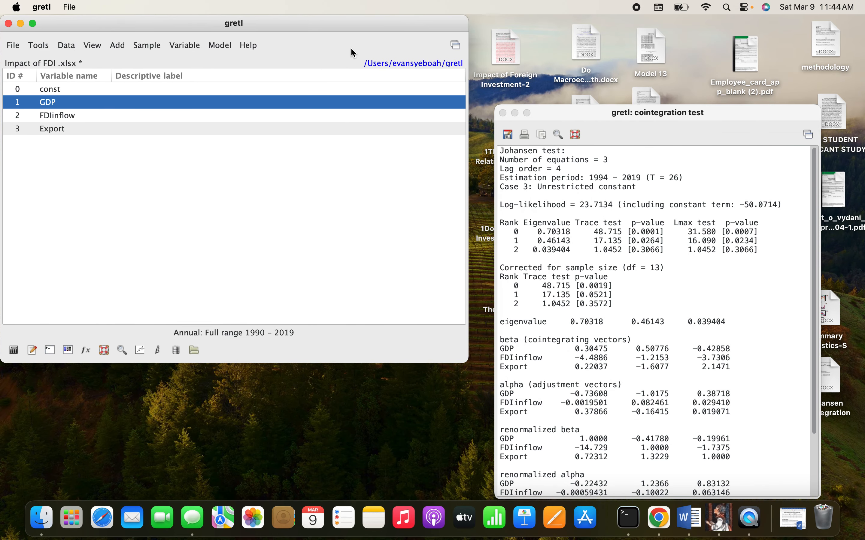
{"action": "left_click_drag", "start_coordinate": [578, 113], "coordinate": [166, 4]}
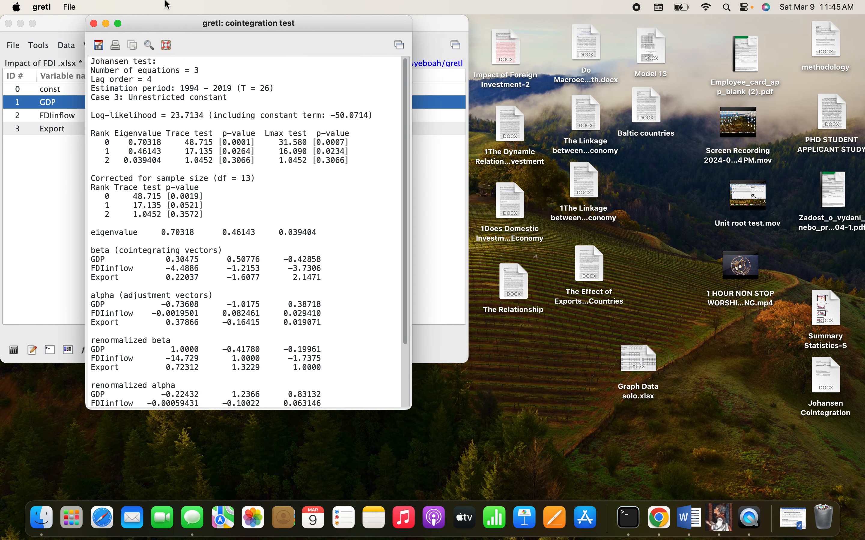
{"action": "left_click", "coordinate": [792, 519]}
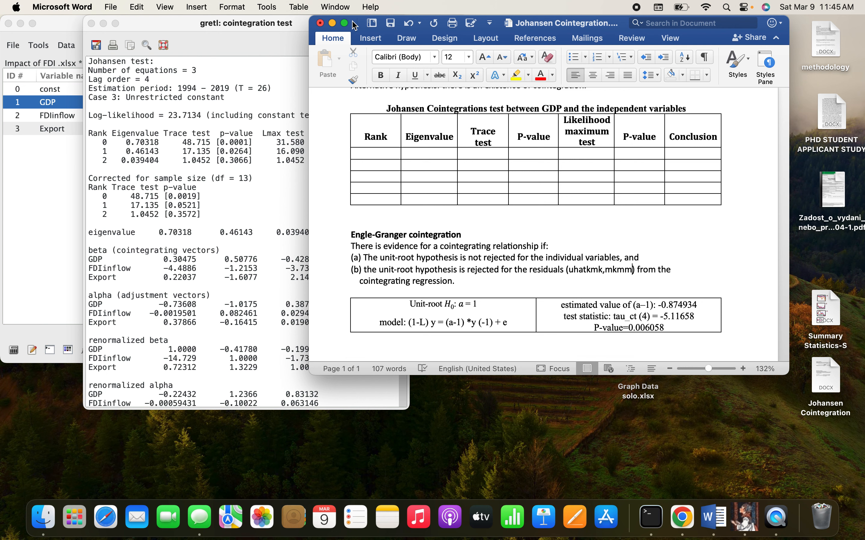
{"action": "left_click_drag", "start_coordinate": [354, 25], "coordinate": [460, 38]}
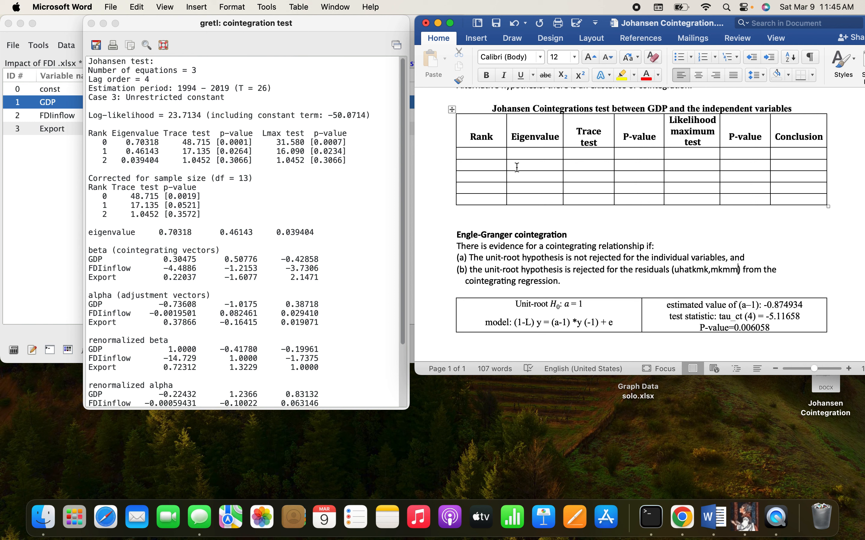
Step: Delete the last two empty rows of the Johansen Cointegrations test table as entire rows
{"action": "scroll", "coordinate": [522, 168], "scroll_direction": "up", "scroll_amount": 2}
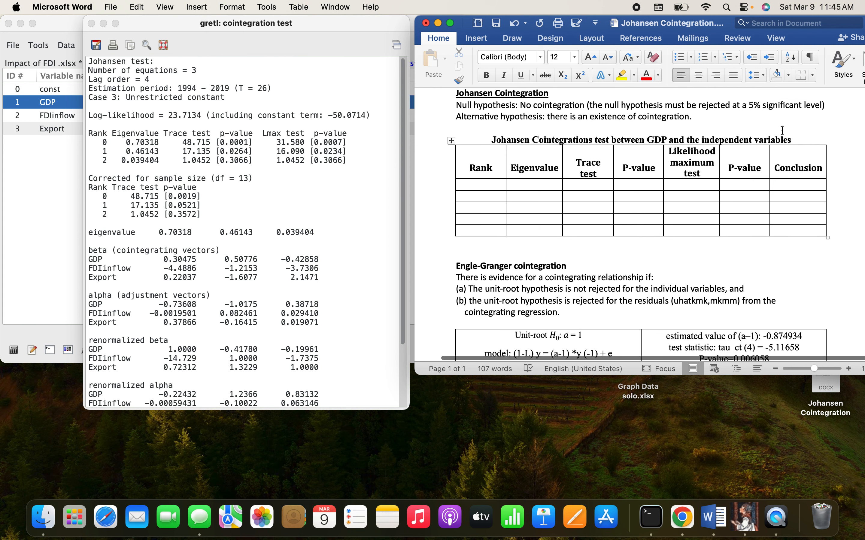
{"action": "left_click_drag", "start_coordinate": [795, 139], "coordinate": [701, 140]}
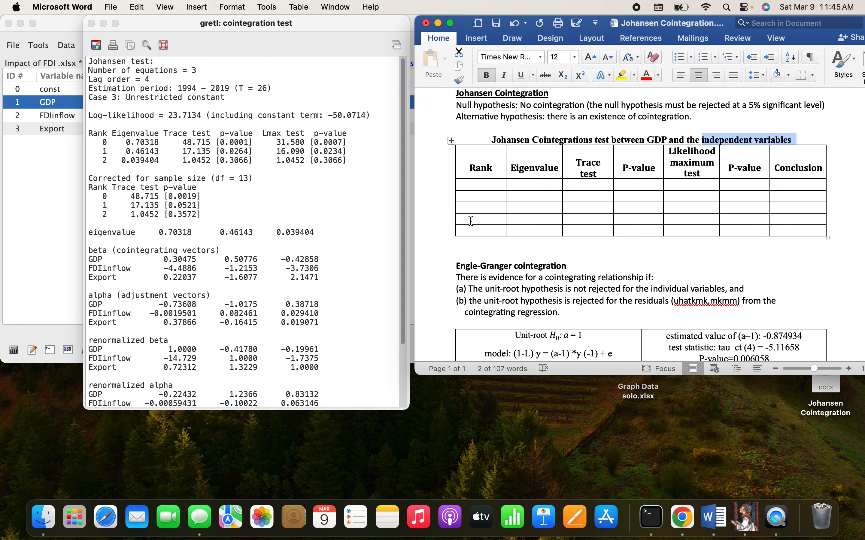
{"action": "left_click_drag", "start_coordinate": [469, 221], "coordinate": [791, 226]}
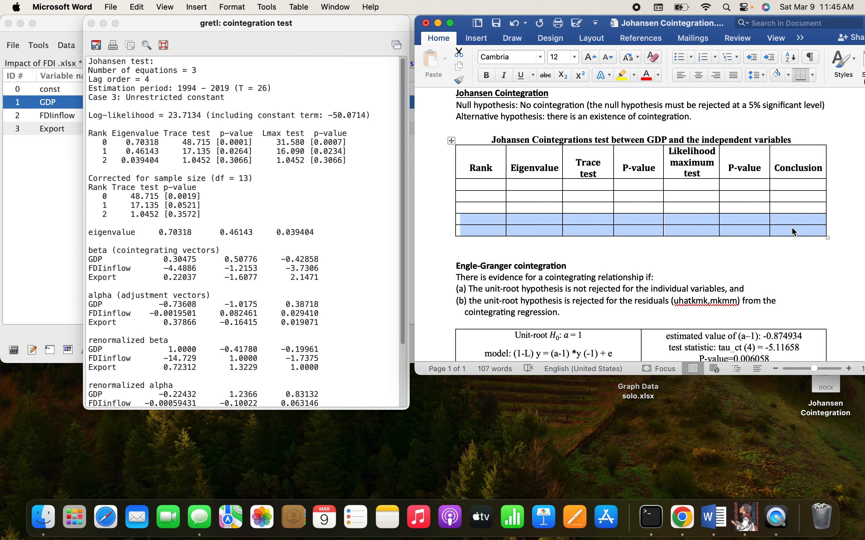
{"action": "key", "text": "BackSpace"}
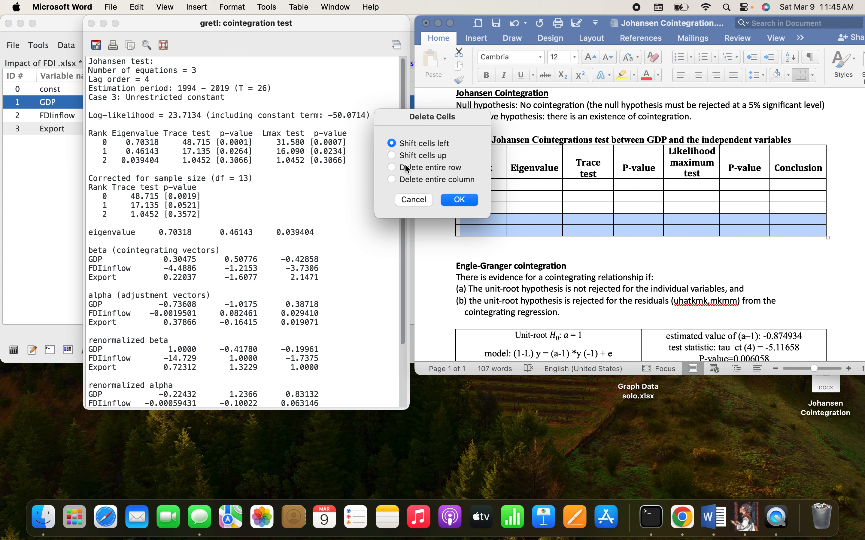
{"action": "left_click", "coordinate": [392, 167]}
{"action": "left_click", "coordinate": [462, 199]}
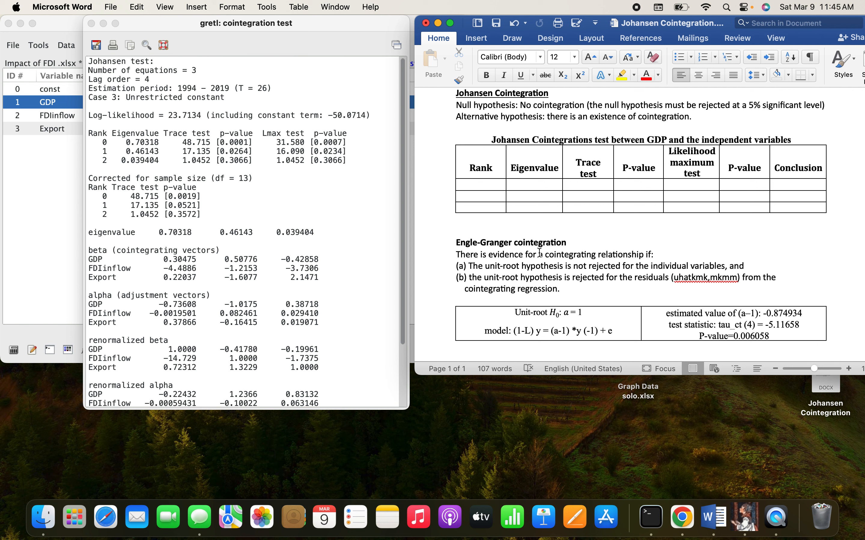
Step: Fill the Rank column of the Johansen table with 0, 1 and 2 in its three empty rows
{"action": "scroll", "coordinate": [523, 210], "scroll_direction": "up", "scroll_amount": 4}
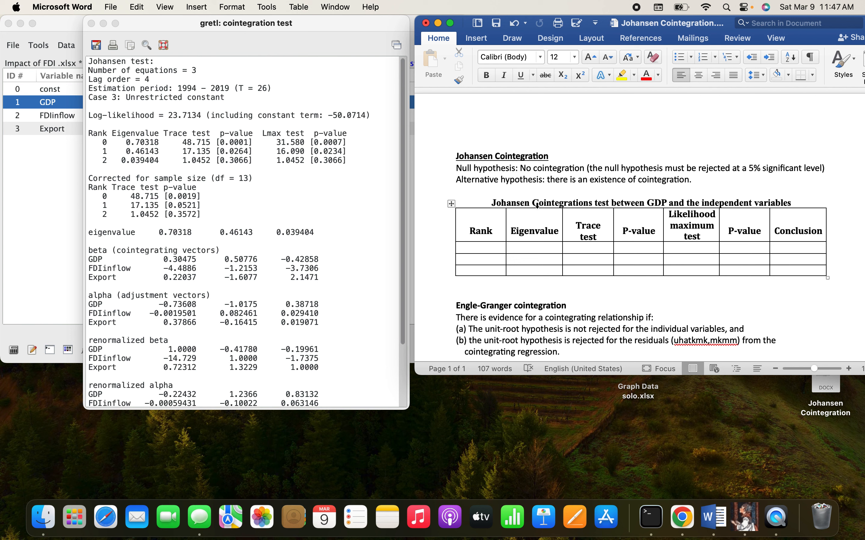
{"action": "scroll", "coordinate": [570, 233], "scroll_direction": "down", "scroll_amount": 2}
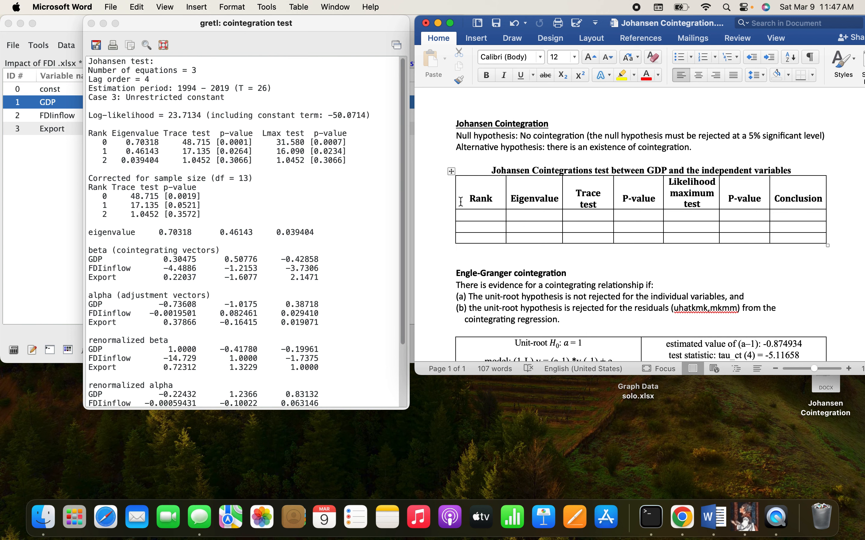
{"action": "left_click", "coordinate": [154, 143]}
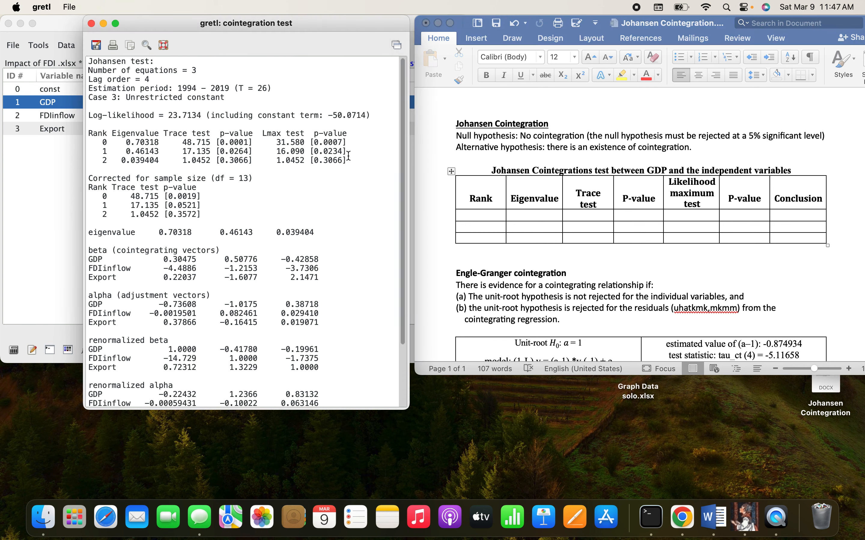
{"action": "left_click", "coordinate": [477, 215]}
{"action": "left_click", "coordinate": [477, 214]}
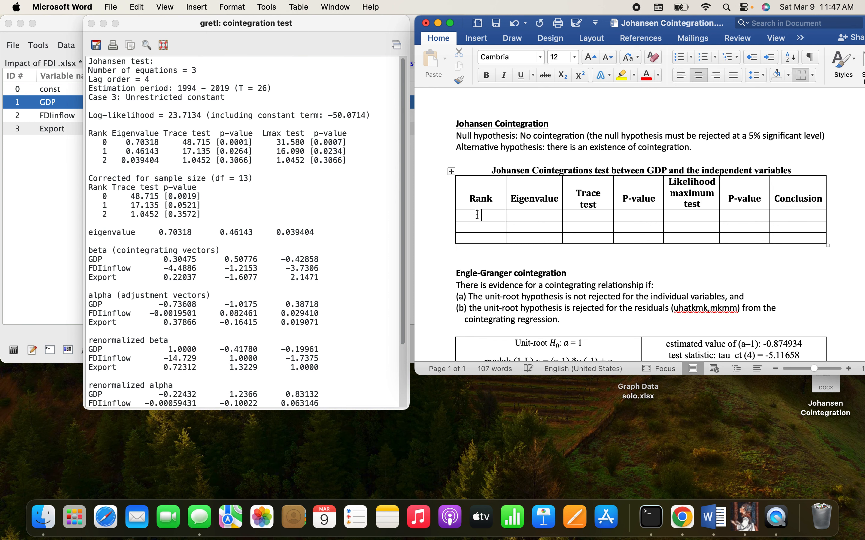
{"action": "type", "text": "0"}
{"action": "left_click", "coordinate": [481, 227]}
{"action": "type", "text": "1"}
{"action": "type", "text": "2"}
Step: Copy the rank 0 eigenvalue from the gretl output to three decimals, 0.703, into the Word table's Eigenvalue column
{"action": "left_click", "coordinate": [523, 214]}
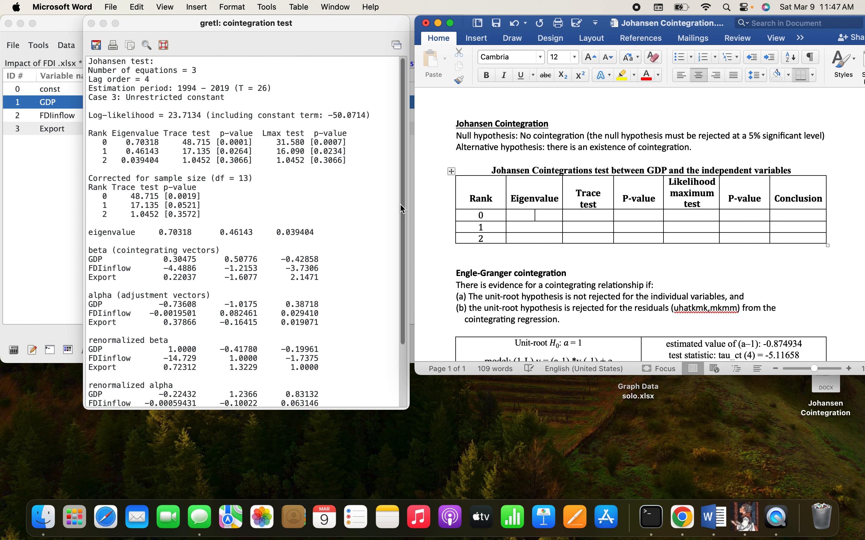
{"action": "left_click", "coordinate": [136, 150]}
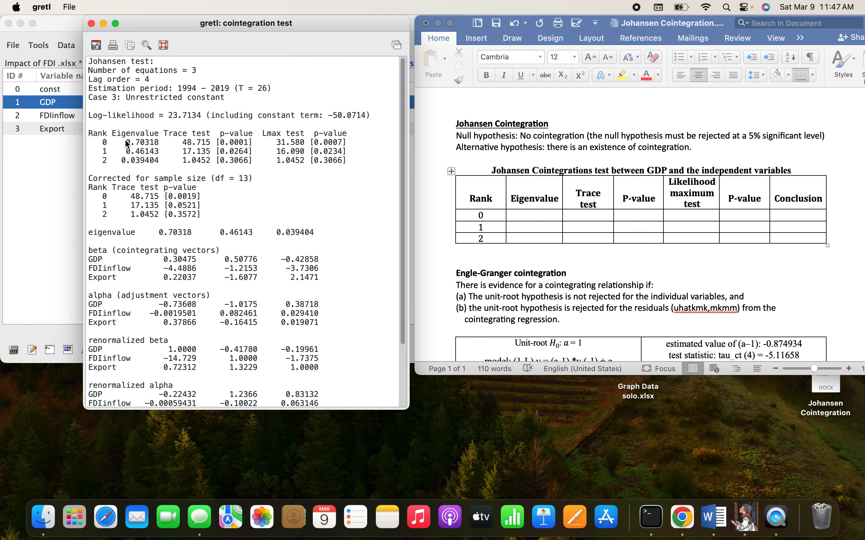
{"action": "left_click_drag", "start_coordinate": [127, 143], "coordinate": [149, 142]}
{"action": "key", "text": "super+c"}
{"action": "left_click", "coordinate": [524, 214]}
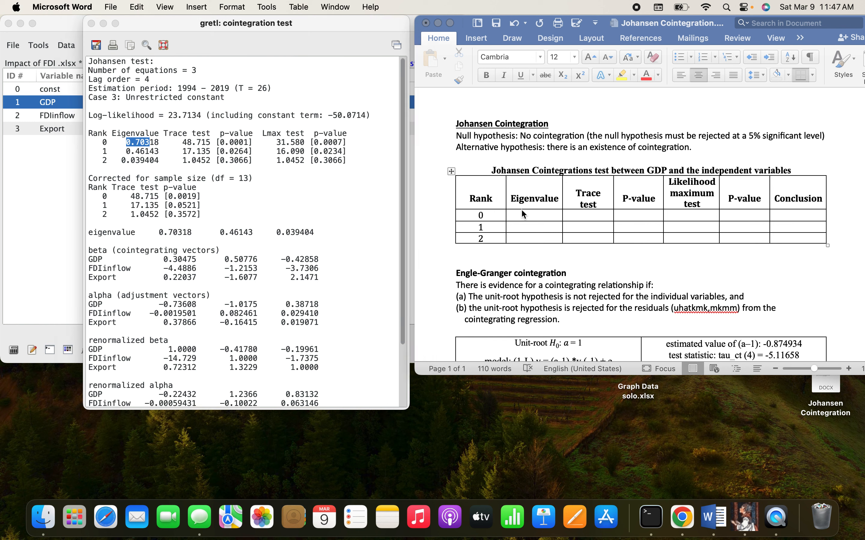
{"action": "key", "text": "super+v"}
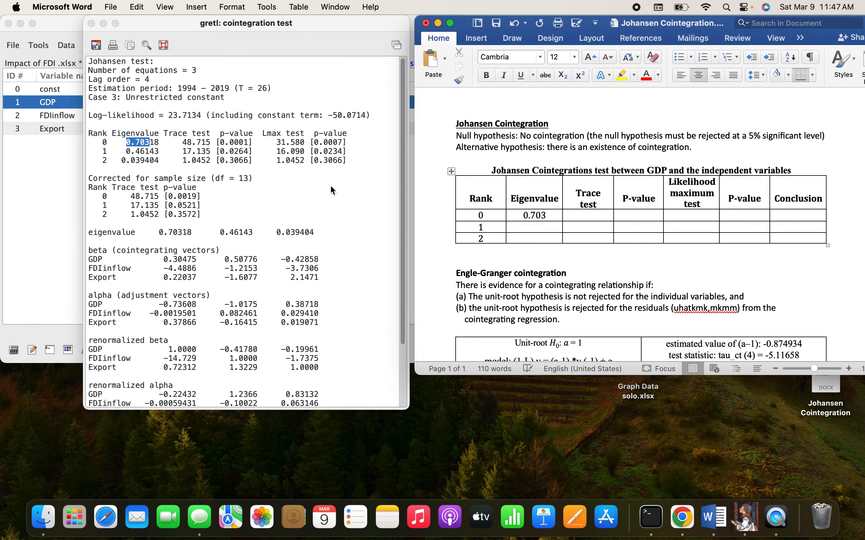
Step: Copy the rank 1 and rank 2 eigenvalues, cut to 0.461 and 0.039, from the gretl output into the Word table
{"action": "left_click", "coordinate": [131, 157]}
{"action": "left_click", "coordinate": [126, 151]}
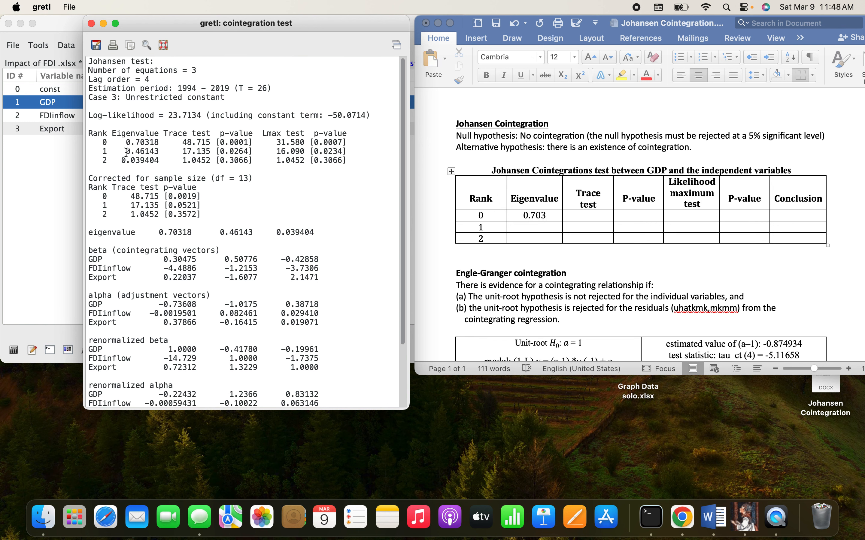
{"action": "left_click_drag", "start_coordinate": [126, 152], "coordinate": [150, 152]}
{"action": "key", "text": "super+c"}
{"action": "left_click", "coordinate": [526, 220]}
{"action": "key", "text": "super+v"}
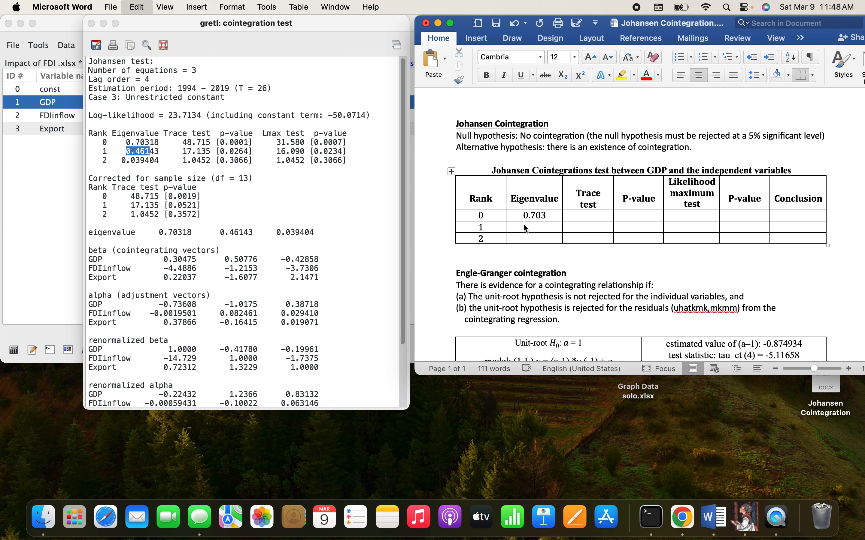
{"action": "left_click", "coordinate": [151, 161]}
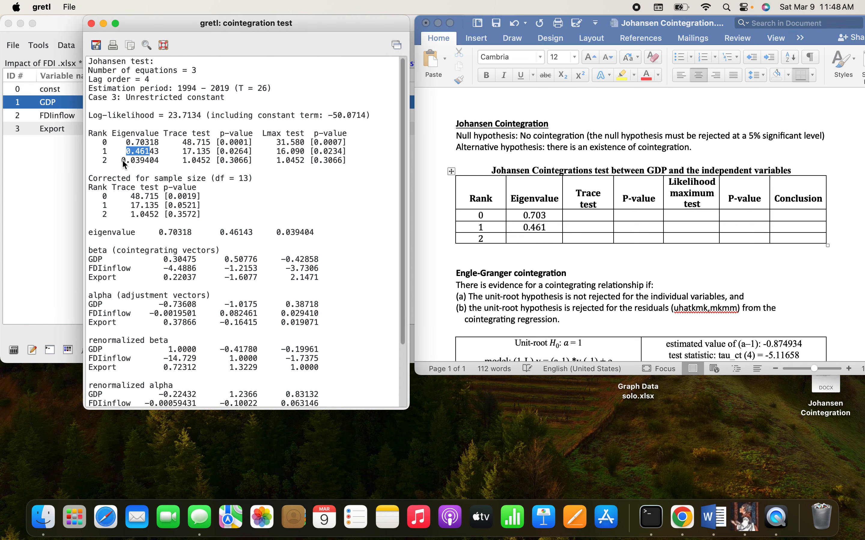
{"action": "left_click_drag", "start_coordinate": [123, 161], "coordinate": [145, 160]}
{"action": "key", "text": "super+c"}
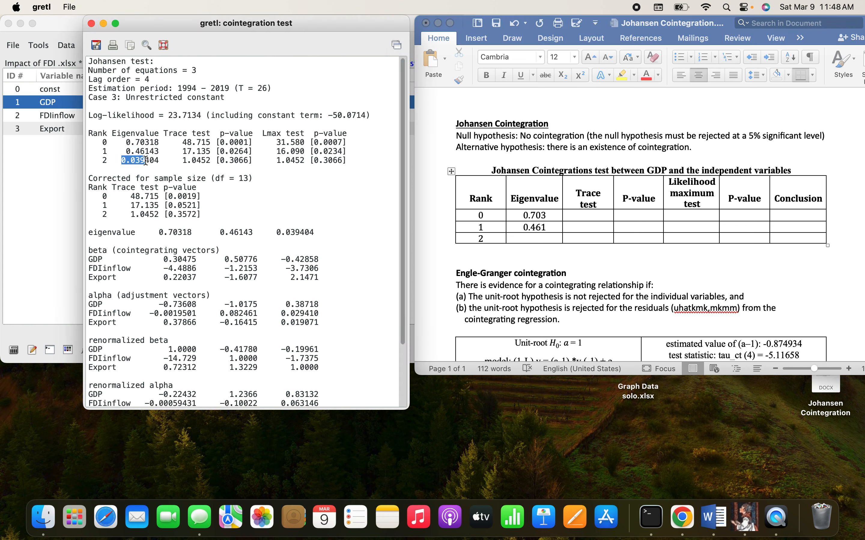
{"action": "left_click", "coordinate": [531, 239]}
{"action": "key", "text": "super+v"}
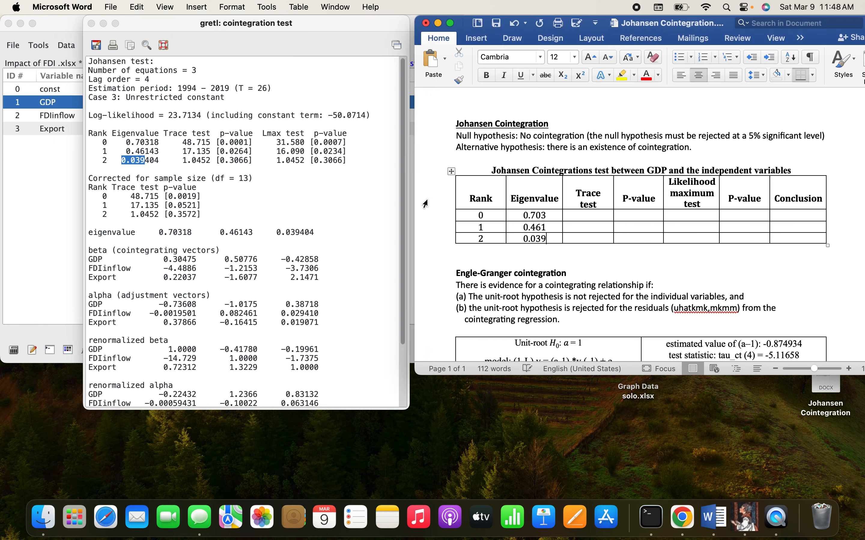
Step: Copy the trace test statistics 48.715, 17.135 and 1.0452 from gretl into the Word table's Trace test column for ranks 0 to 2
{"action": "left_click", "coordinate": [181, 141]}
{"action": "left_click_drag", "start_coordinate": [181, 141], "coordinate": [213, 142]}
{"action": "key", "text": "super+c"}
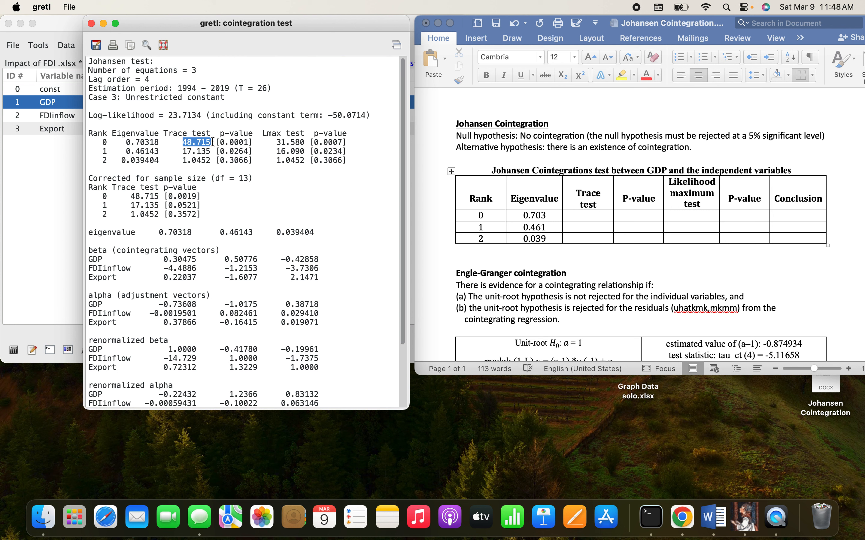
{"action": "left_click", "coordinate": [587, 214]}
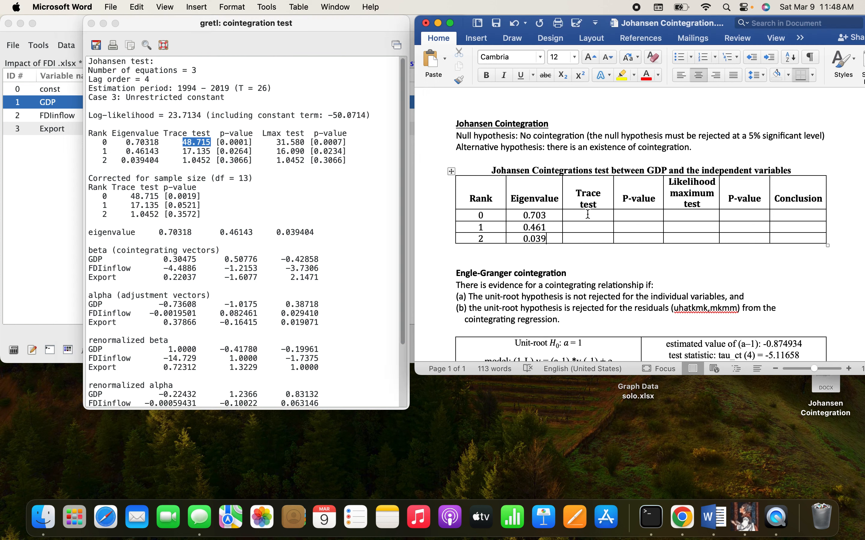
{"action": "key", "text": "super+v"}
{"action": "left_click", "coordinate": [196, 157]}
{"action": "left_click_drag", "start_coordinate": [183, 151], "coordinate": [212, 150]}
{"action": "key", "text": "super+c"}
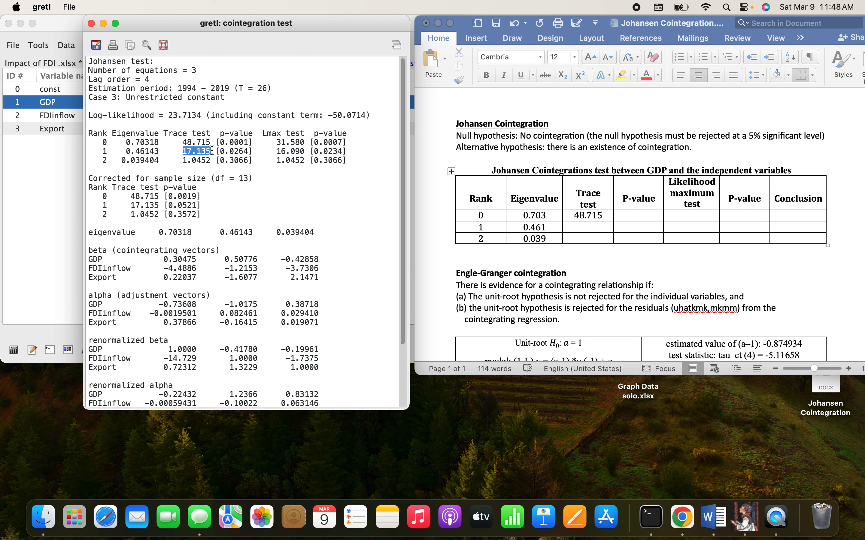
{"action": "left_click", "coordinate": [582, 227]}
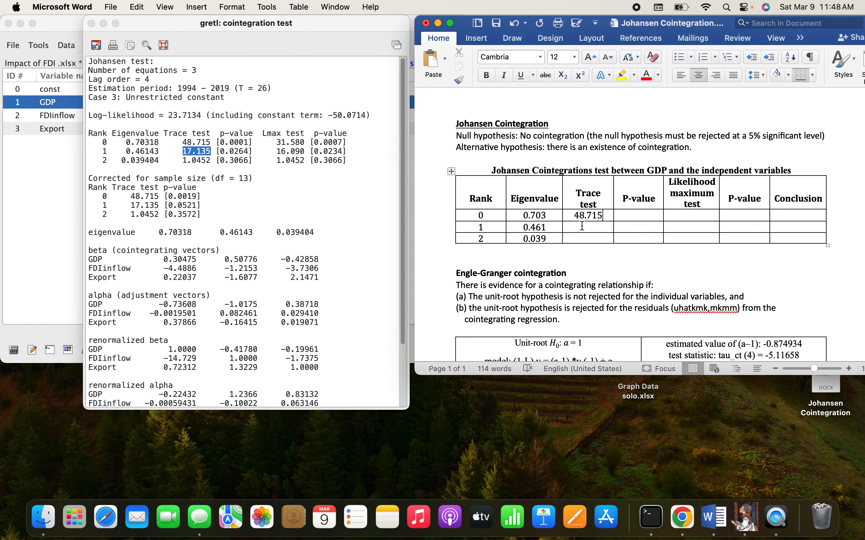
{"action": "key", "text": "super+v"}
{"action": "left_click", "coordinate": [204, 171]}
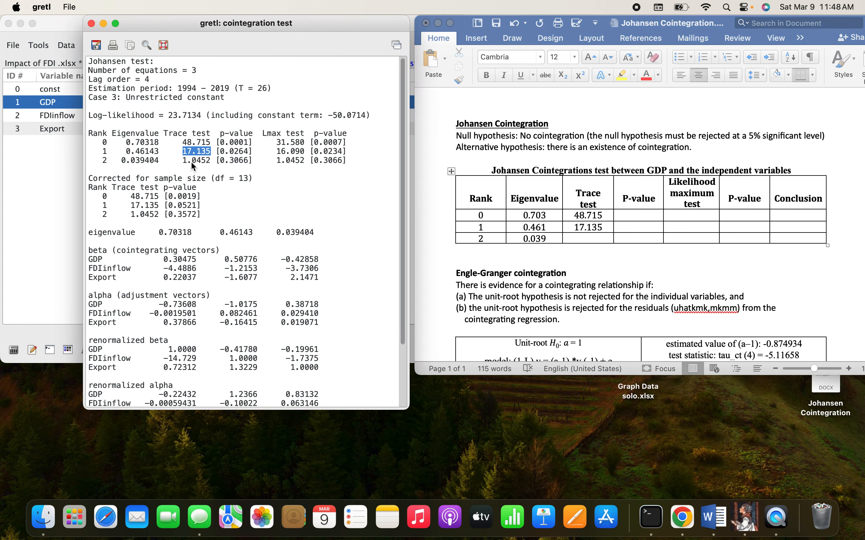
{"action": "mouse_move", "coordinate": [211, 161]}
{"action": "left_mouse_down"}
{"action": "mouse_move", "coordinate": [181, 161]}
{"action": "mouse_move", "coordinate": [210, 157]}
{"action": "left_mouse_up"}
{"action": "key", "text": "super+c"}
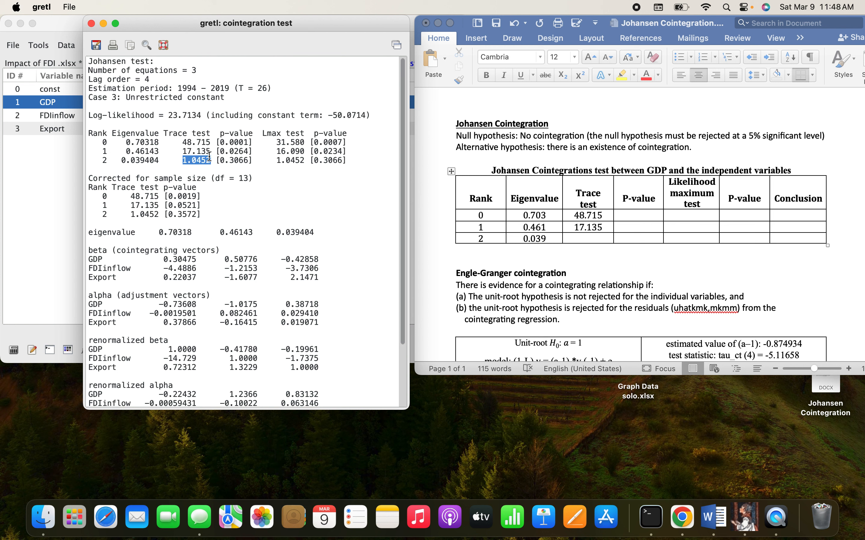
{"action": "left_click", "coordinate": [597, 238]}
{"action": "key", "text": "super+v"}
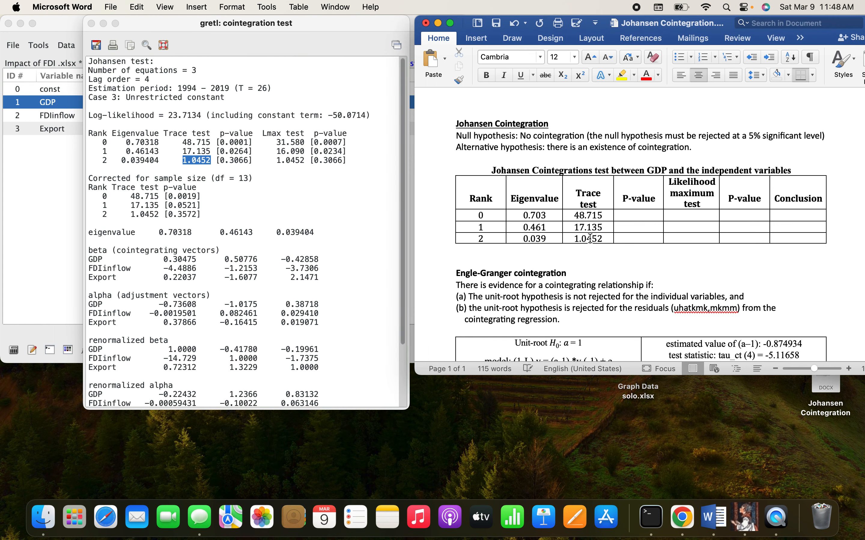
Step: Copy the rank 0 trace test p-value from gretl into the first P-value column in Word and shorten it to 0.000
{"action": "left_click", "coordinate": [242, 158]}
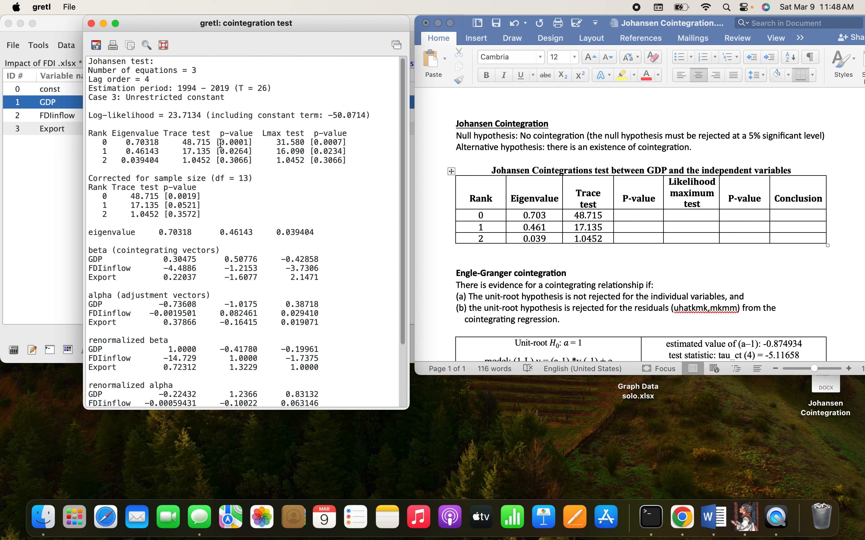
{"action": "left_click_drag", "start_coordinate": [221, 142], "coordinate": [248, 142]}
{"action": "key", "text": "cmd+c"}
{"action": "left_click", "coordinate": [645, 213]}
{"action": "key", "text": "cmd+v"}
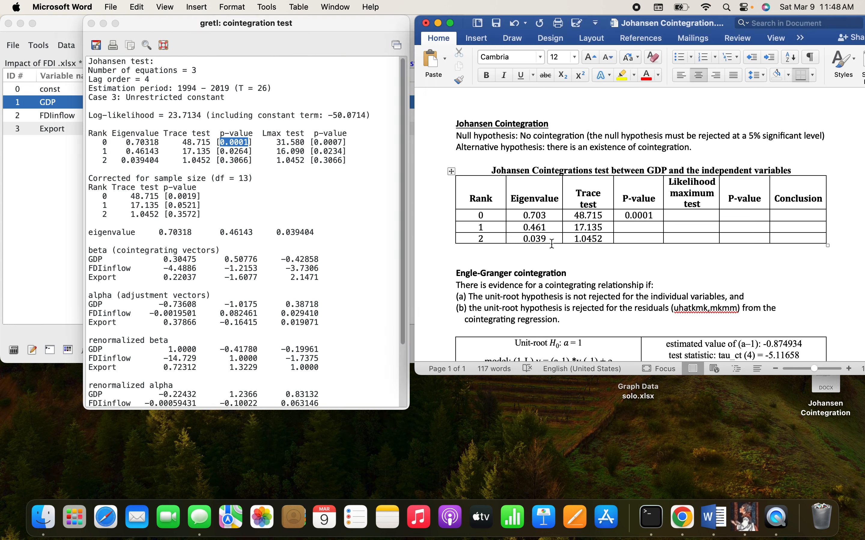
{"action": "key", "text": "BackSpace"}
Step: Copy the rank 1 and rank 2 trace test p-values, cut to 0.026 and 0.306, into the first P-value column in Word
{"action": "left_click", "coordinate": [234, 153]}
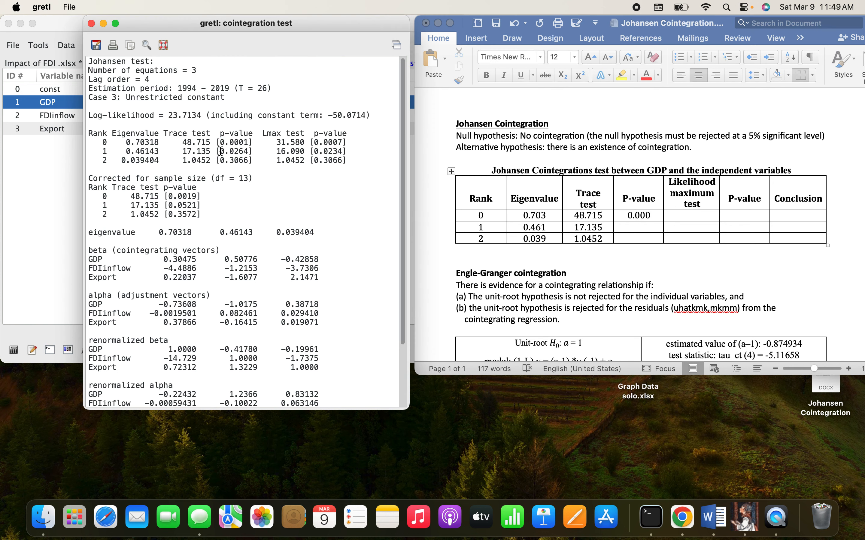
{"action": "left_click_drag", "start_coordinate": [219, 152], "coordinate": [244, 150]}
{"action": "key", "text": "super+c"}
{"action": "left_click", "coordinate": [631, 227]}
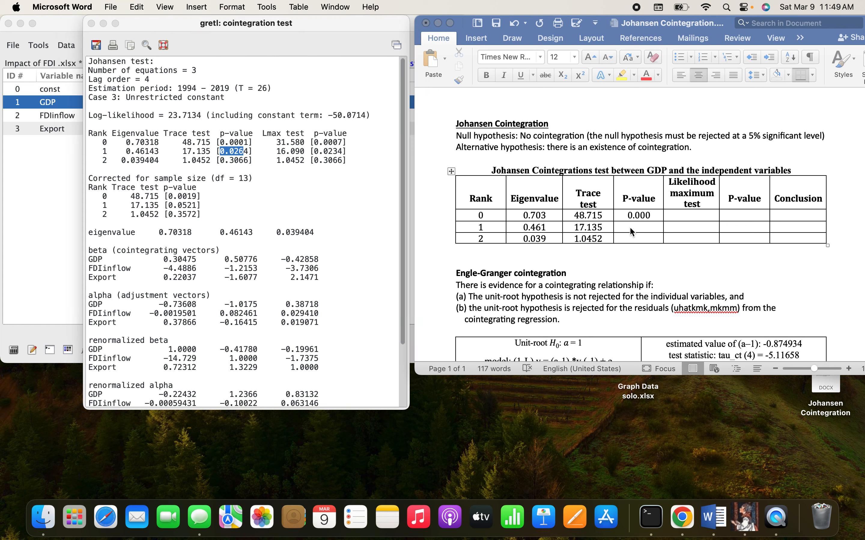
{"action": "key", "text": "super+v"}
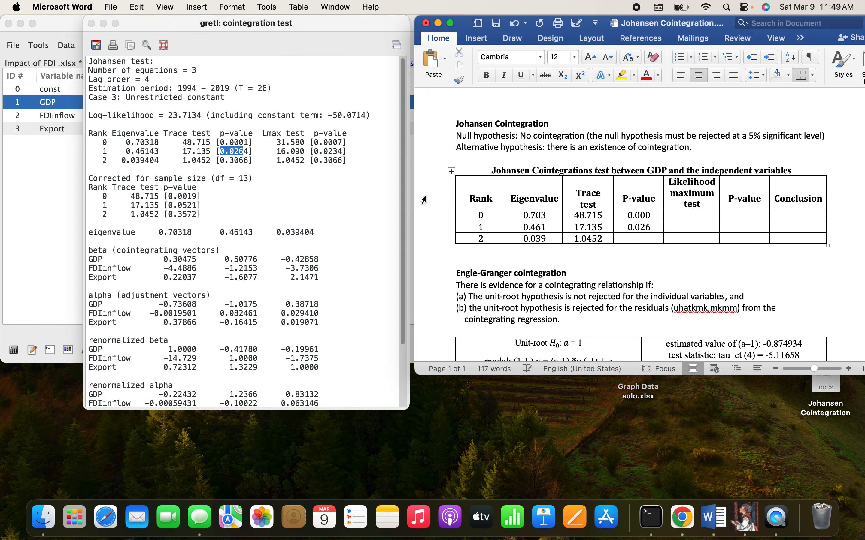
{"action": "left_click", "coordinate": [228, 161]}
{"action": "left_click", "coordinate": [227, 161]}
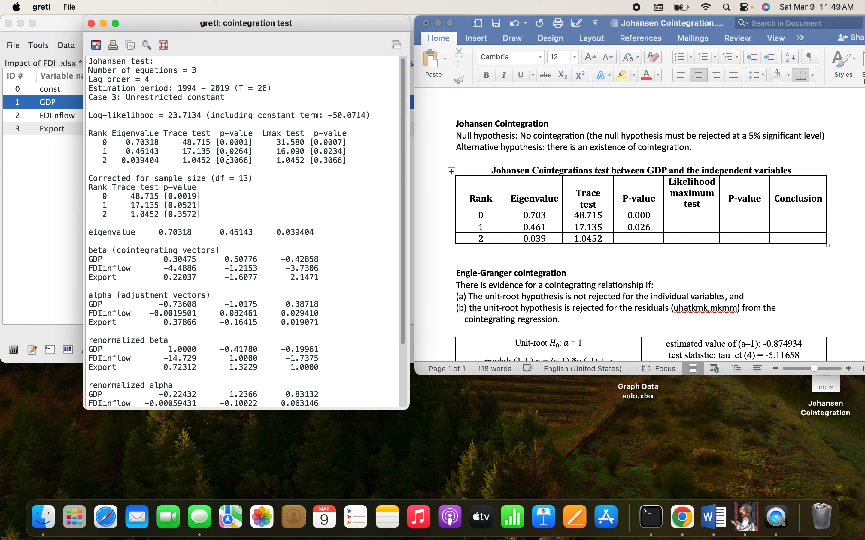
{"action": "left_click_drag", "start_coordinate": [221, 161], "coordinate": [243, 159]}
{"action": "key", "text": "super+c"}
{"action": "left_click", "coordinate": [641, 238]}
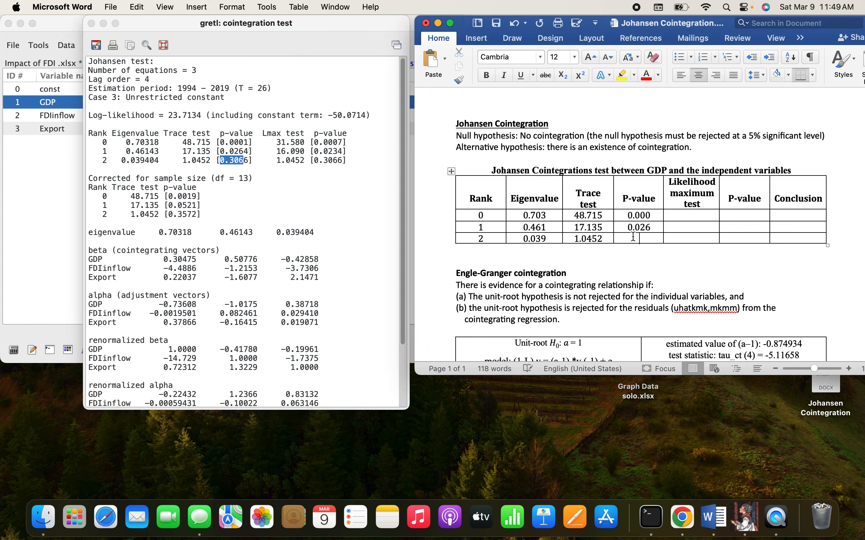
{"action": "key", "text": "super+v"}
Step: Copy the Lmax test statistics 31.580, 16.090 and 1.0452 from gretl into the Word table's Likelihood maximum test column for ranks 0 to 2
{"action": "left_click", "coordinate": [278, 154]}
{"action": "left_click_drag", "start_coordinate": [276, 142], "coordinate": [308, 143]}
{"action": "key", "text": "super+c"}
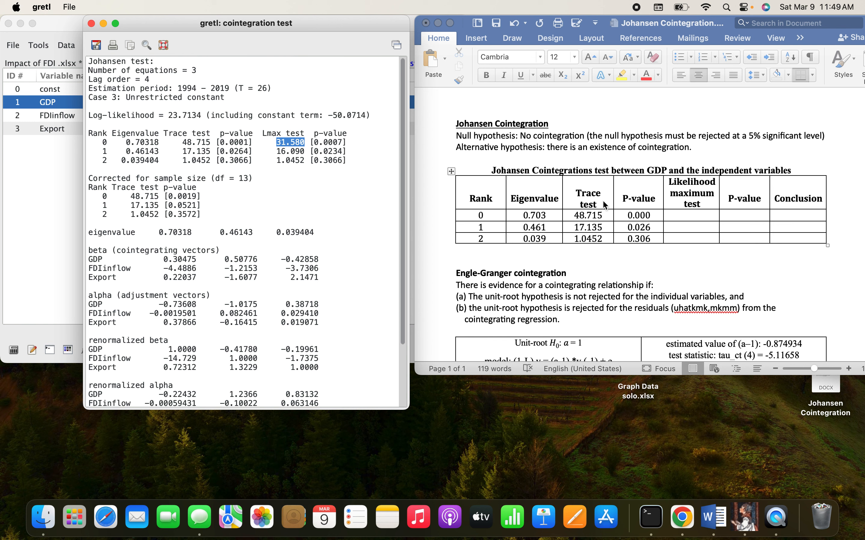
{"action": "left_click", "coordinate": [688, 210]}
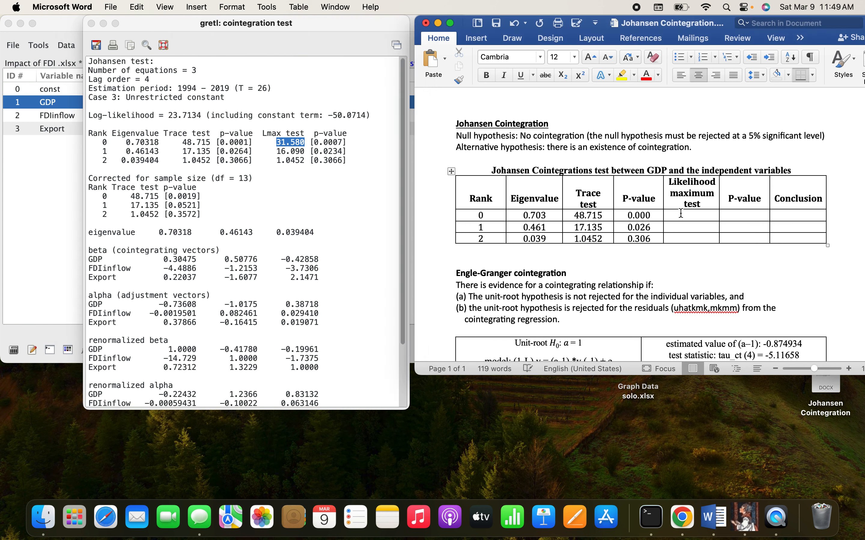
{"action": "key", "text": "super+v"}
{"action": "left_click", "coordinate": [306, 161]}
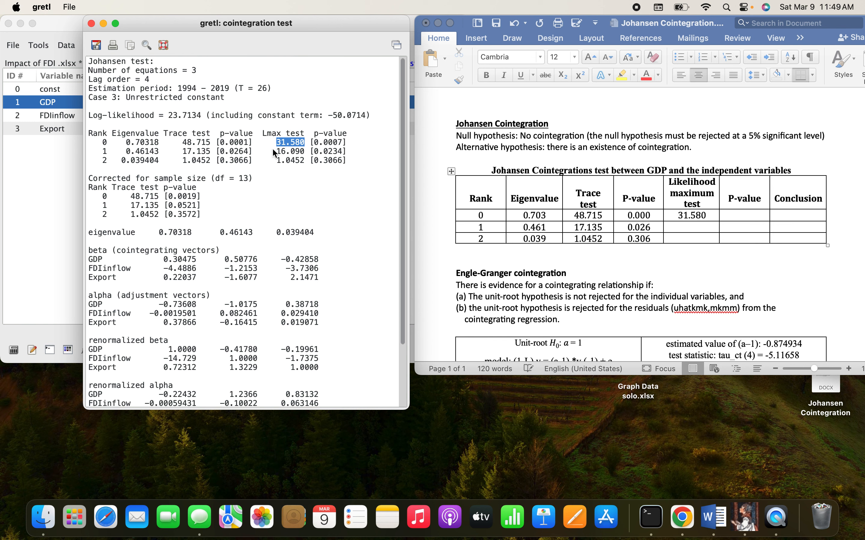
{"action": "left_click_drag", "start_coordinate": [276, 150], "coordinate": [304, 149]}
{"action": "key", "text": "super+c"}
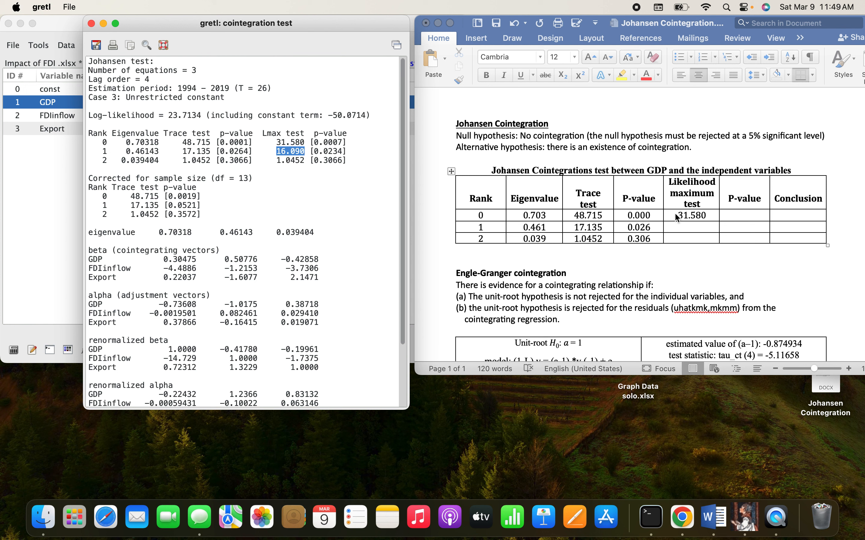
{"action": "left_click", "coordinate": [681, 228]}
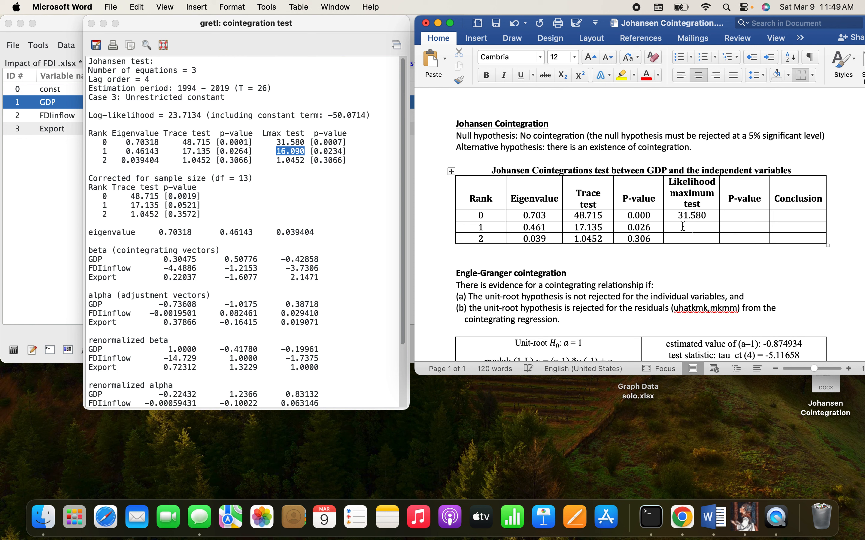
{"action": "key", "text": "super+v"}
{"action": "left_click", "coordinate": [278, 163]}
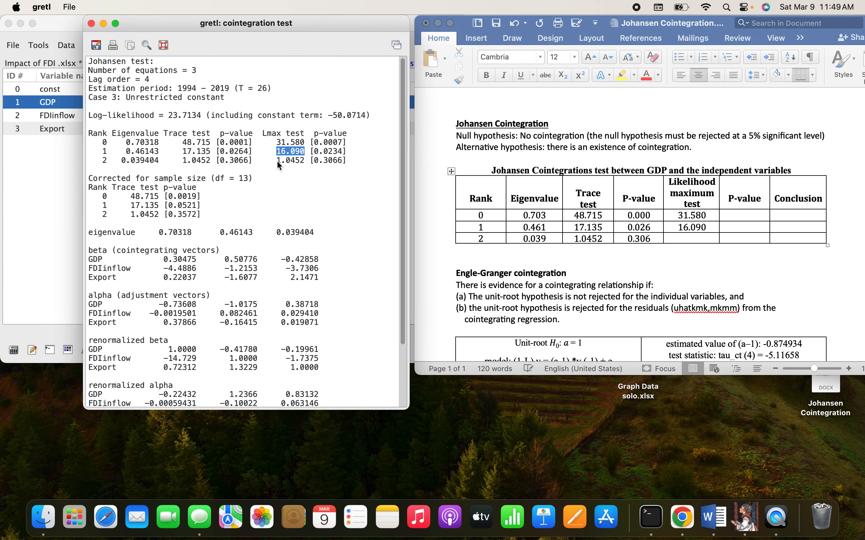
{"action": "left_click_drag", "start_coordinate": [277, 161], "coordinate": [304, 163]}
{"action": "key", "text": "super+c"}
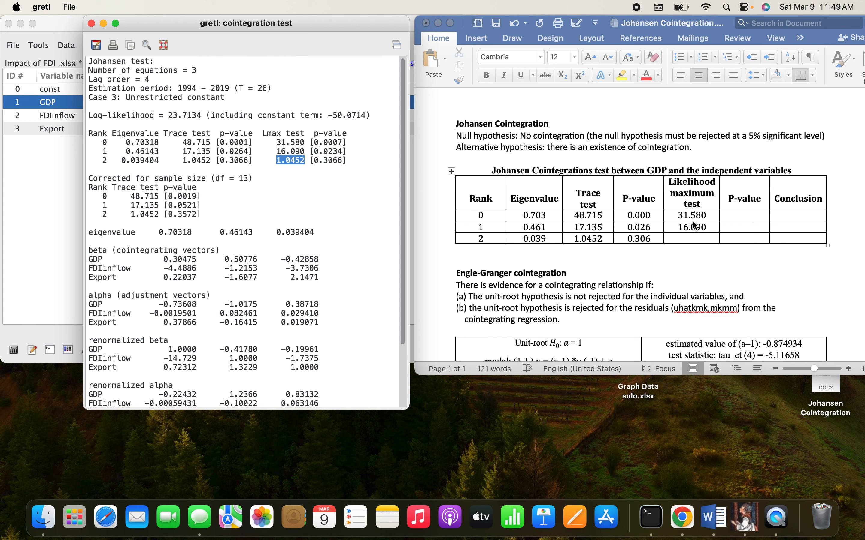
{"action": "left_click", "coordinate": [692, 238]}
{"action": "key", "text": "super+v"}
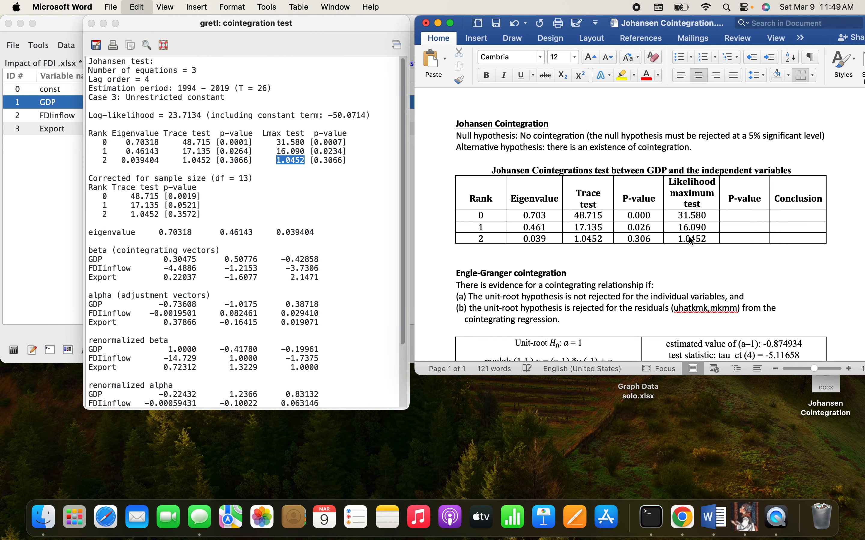
Step: Copy the Lmax test p-values 0.0007, 0.0234 and 0.3066 from gretl into the second P-value column of the Word table
{"action": "left_click", "coordinate": [293, 125]}
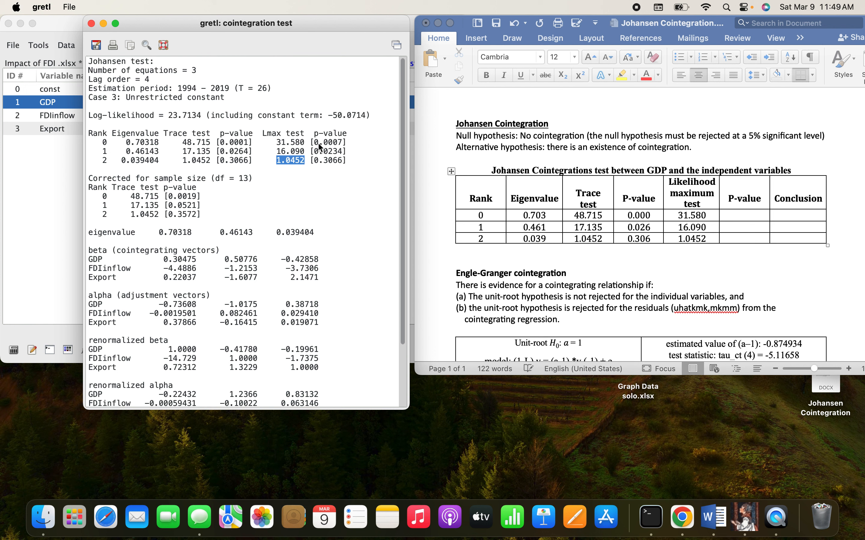
{"action": "left_click", "coordinate": [318, 143]}
{"action": "left_click_drag", "start_coordinate": [316, 142], "coordinate": [342, 143]}
{"action": "left_click", "coordinate": [746, 212]}
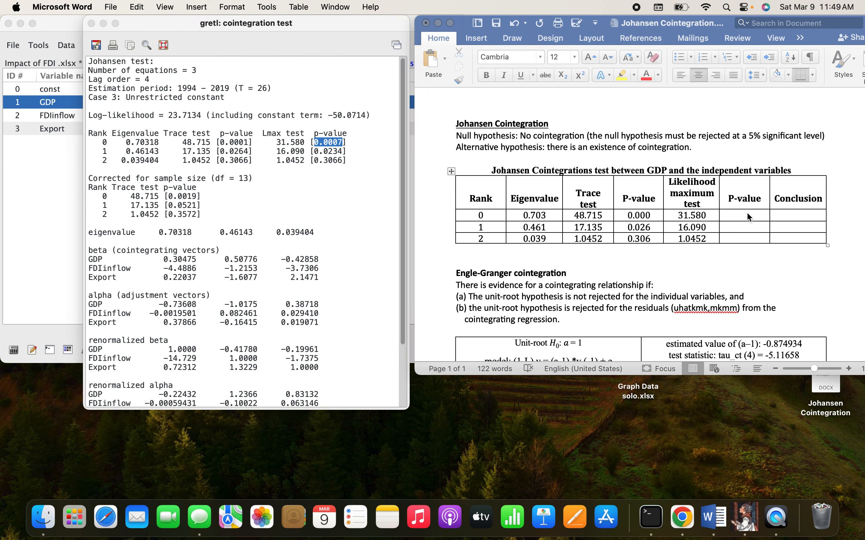
{"action": "key", "text": "super+v"}
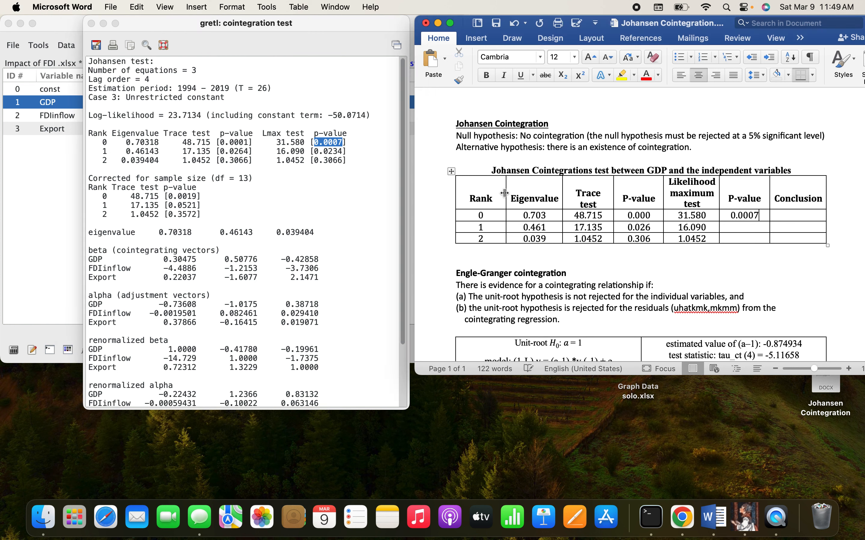
{"action": "left_click", "coordinate": [322, 156]}
{"action": "left_click", "coordinate": [318, 154]}
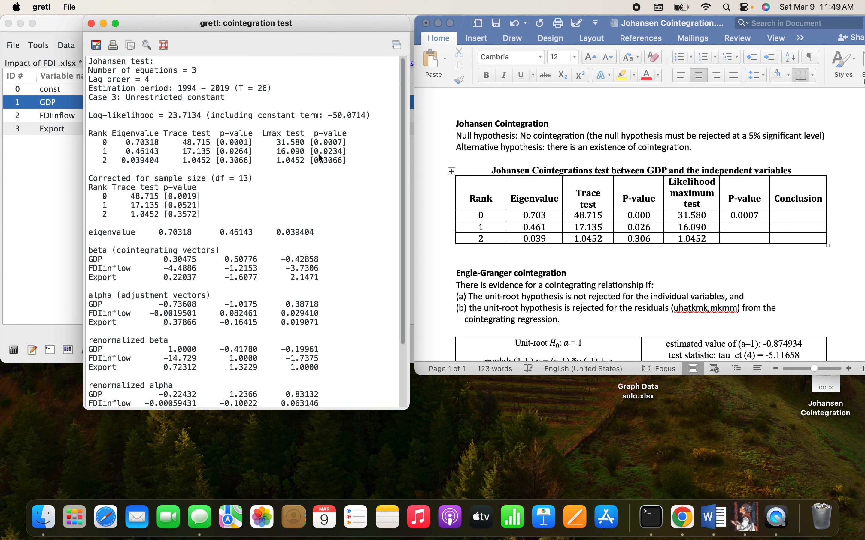
{"action": "left_click_drag", "start_coordinate": [315, 150], "coordinate": [341, 151]}
{"action": "left_click", "coordinate": [729, 229]}
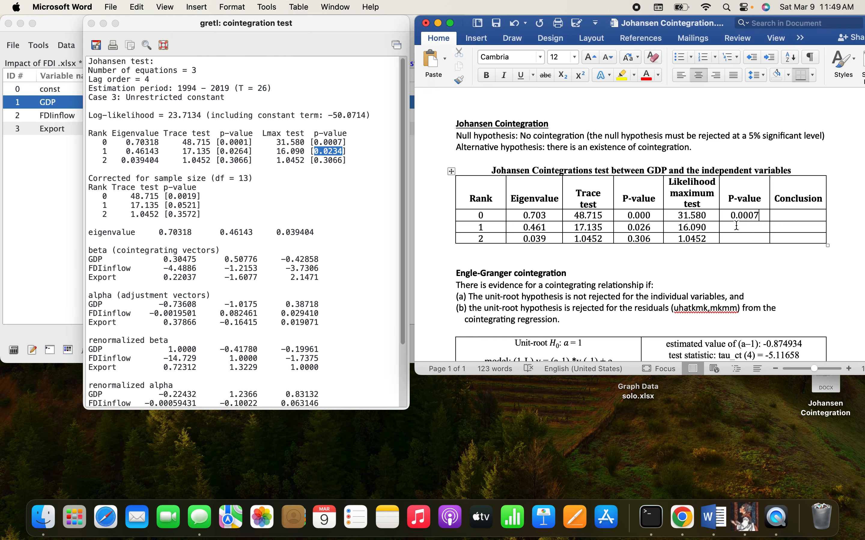
{"action": "left_click", "coordinate": [321, 160]}
{"action": "left_click", "coordinate": [317, 159]}
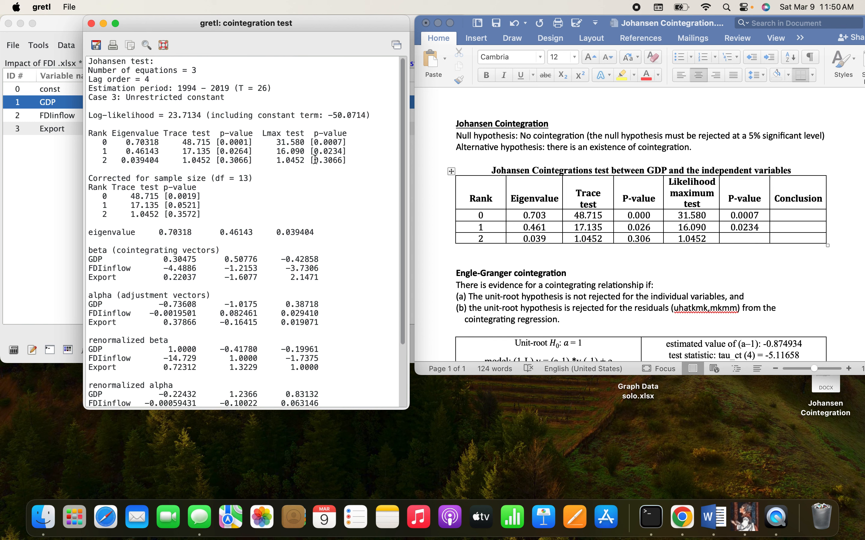
{"action": "left_click_drag", "start_coordinate": [314, 160], "coordinate": [343, 158]}
{"action": "key", "text": "super+c"}
{"action": "left_click", "coordinate": [731, 240]}
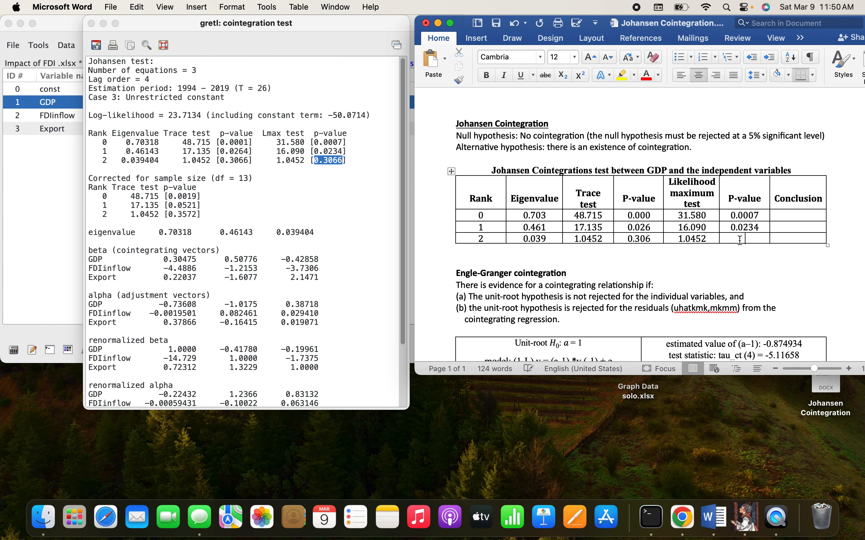
{"action": "key", "text": "super+v"}
Step: Cut the second P-value column's entries to three decimals: 0.306, 0.023 and 0.000
{"action": "key", "text": "BackSpace"}
{"action": "left_click", "coordinate": [762, 225]}
{"action": "key", "text": "BackSpace"}
{"action": "left_click", "coordinate": [764, 216]}
{"action": "key", "text": "BackSpace"}
Step: Fill the Conclusion column with Rejected for ranks 0 and 1 and Not rejected for rank 2
{"action": "left_click", "coordinate": [794, 214]}
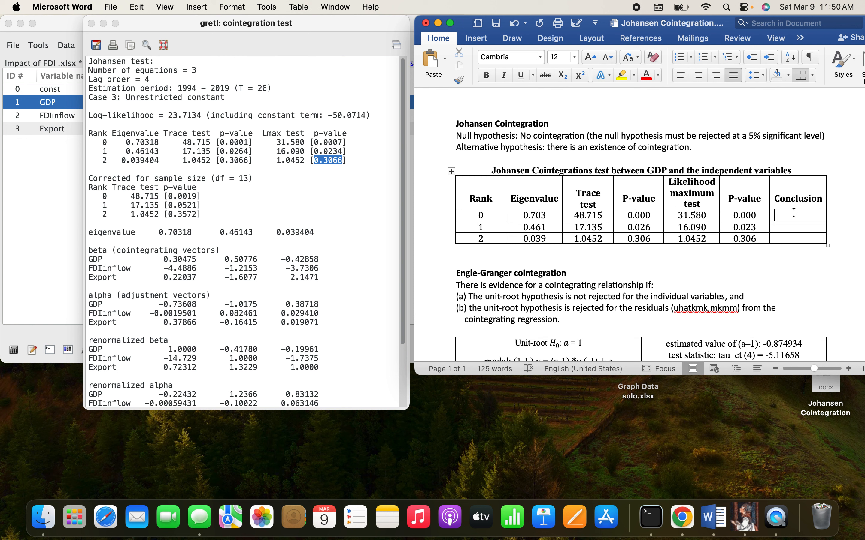
{"action": "type", "text": "Re"}
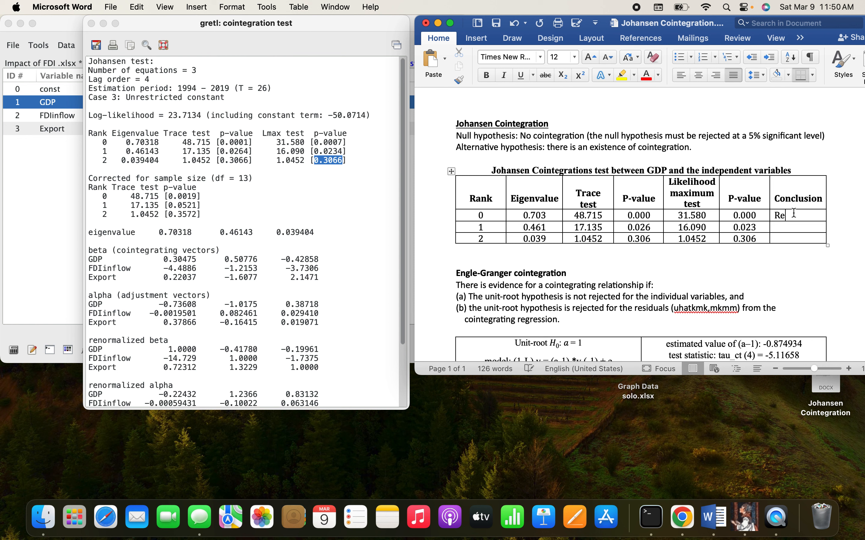
{"action": "type", "text": "jected"}
{"action": "type", "text": "Rejec"}
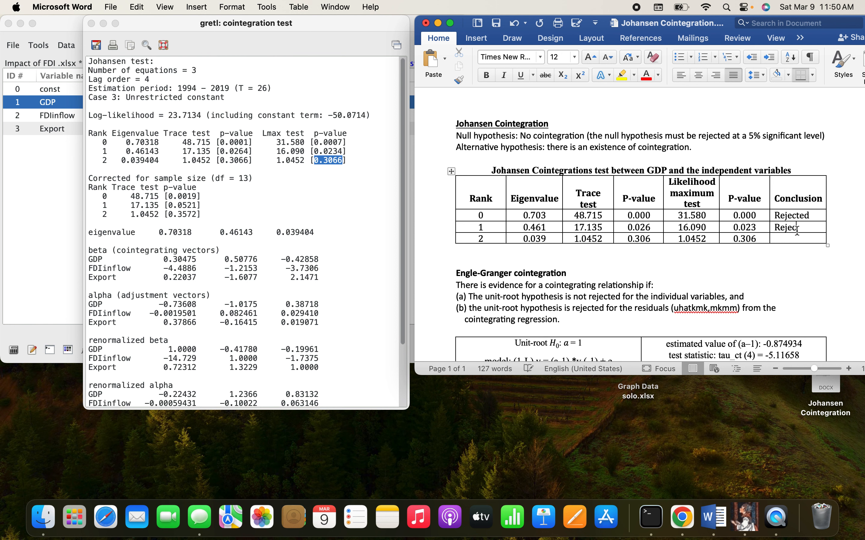
{"action": "left_click", "coordinate": [789, 240]}
{"action": "type", "text": "Not rejected"}
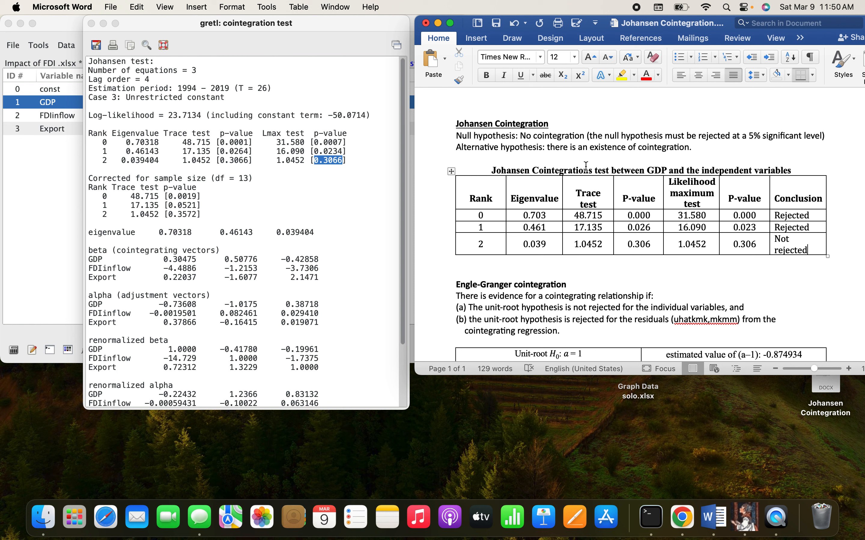
{"action": "left_click", "coordinate": [580, 157]}
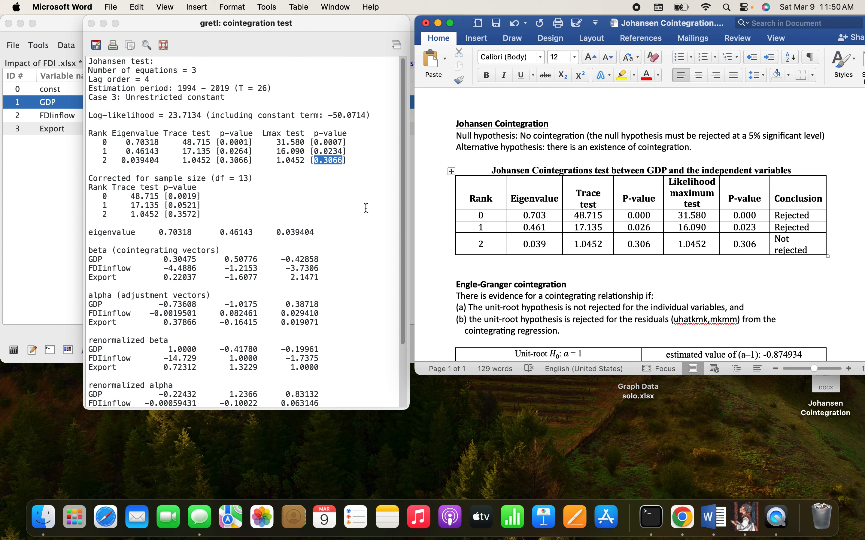
Step: Examine the renormalized beta coefficients for GDP, FDIinflow and Export in the gretl cointegration output and close that output window
{"action": "left_click", "coordinate": [412, 214]}
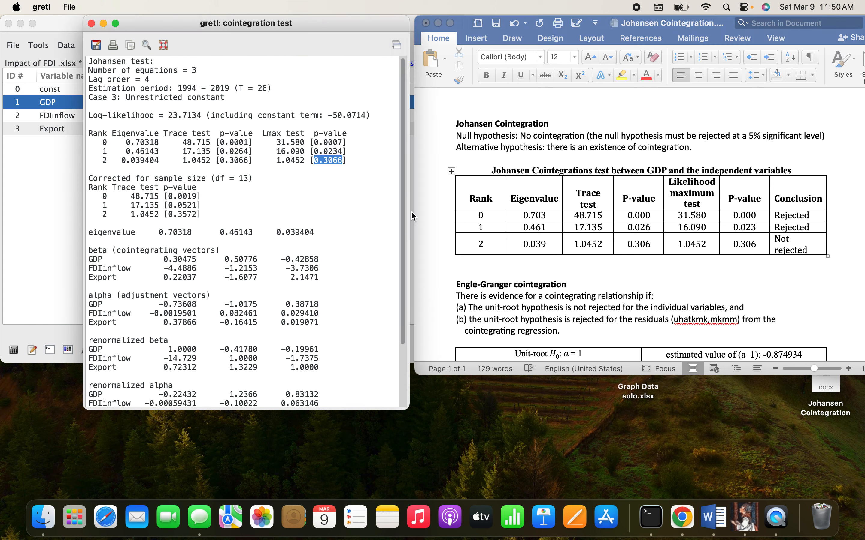
{"action": "left_click", "coordinate": [330, 195]}
{"action": "scroll", "coordinate": [271, 189], "scroll_direction": "down", "scroll_amount": 4}
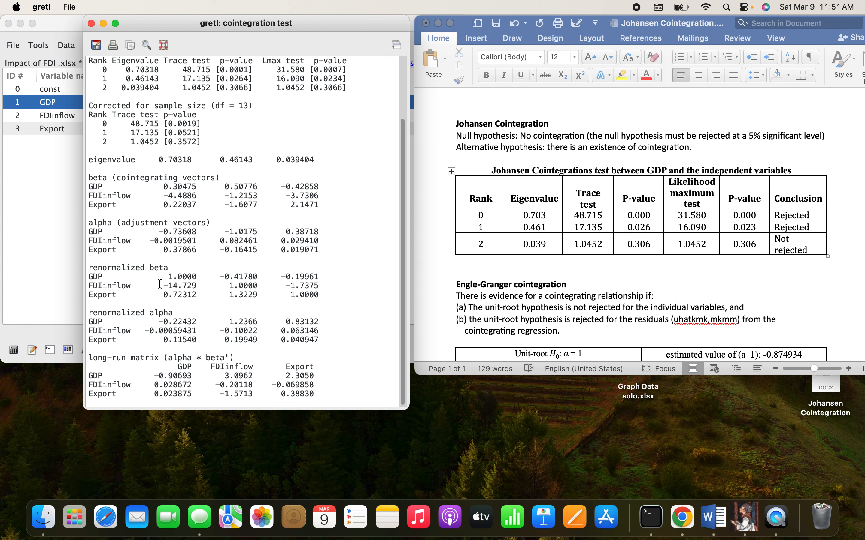
{"action": "left_click_drag", "start_coordinate": [160, 285], "coordinate": [199, 286]}
{"action": "left_click_drag", "start_coordinate": [87, 268], "coordinate": [192, 293]}
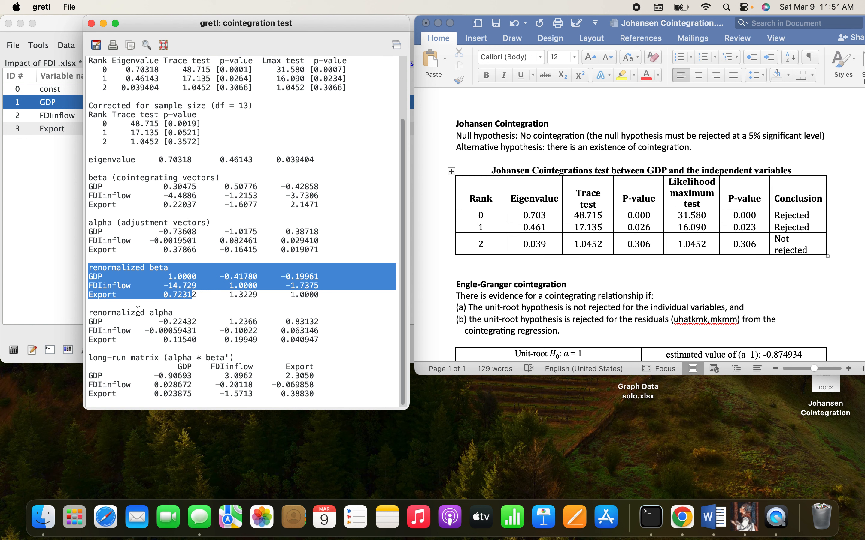
{"action": "left_click", "coordinate": [91, 24]}
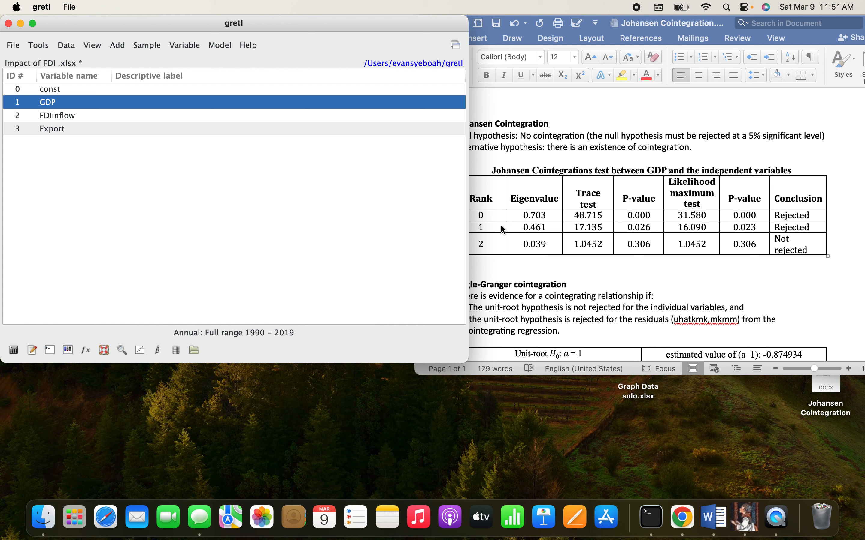
Step: In the Word document's Engle-Granger condition (b), delete the stray characters after "uhat" in the parentheses
{"action": "left_click", "coordinate": [631, 158]}
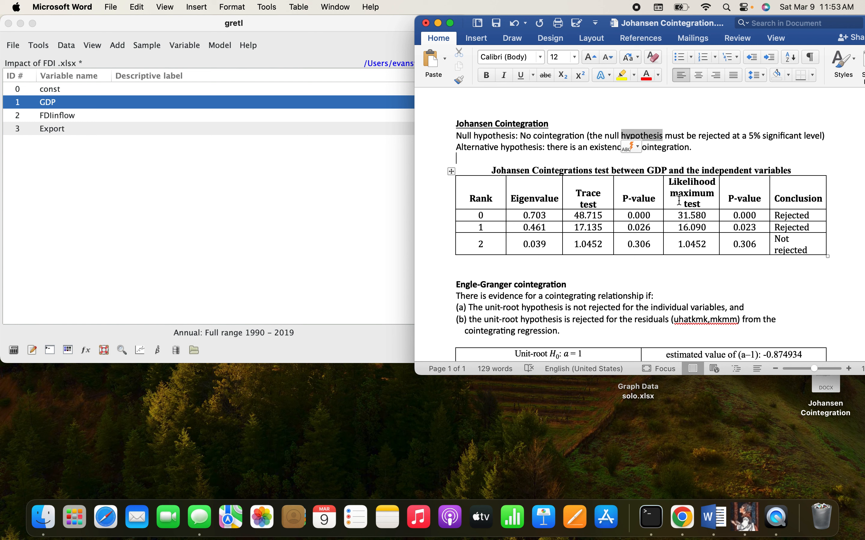
{"action": "scroll", "coordinate": [653, 231], "scroll_direction": "down", "scroll_amount": 2}
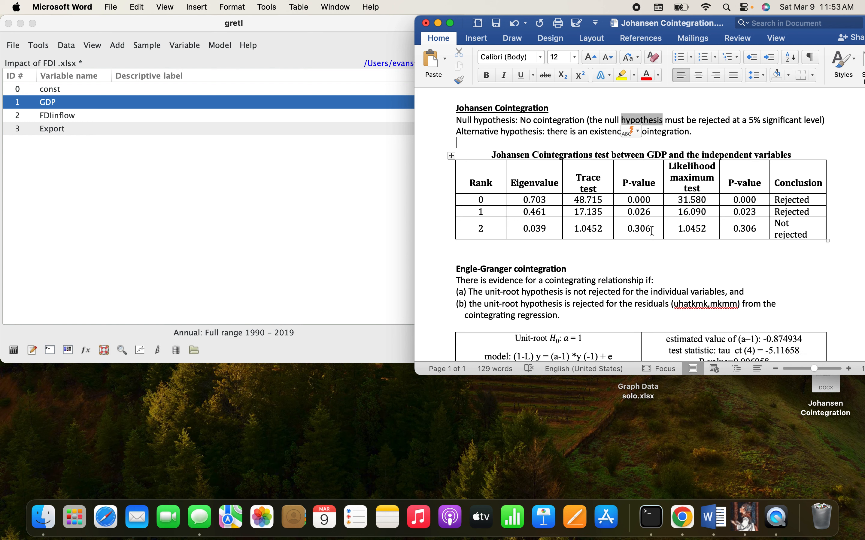
{"action": "scroll", "coordinate": [655, 247], "scroll_direction": "up", "scroll_amount": 2}
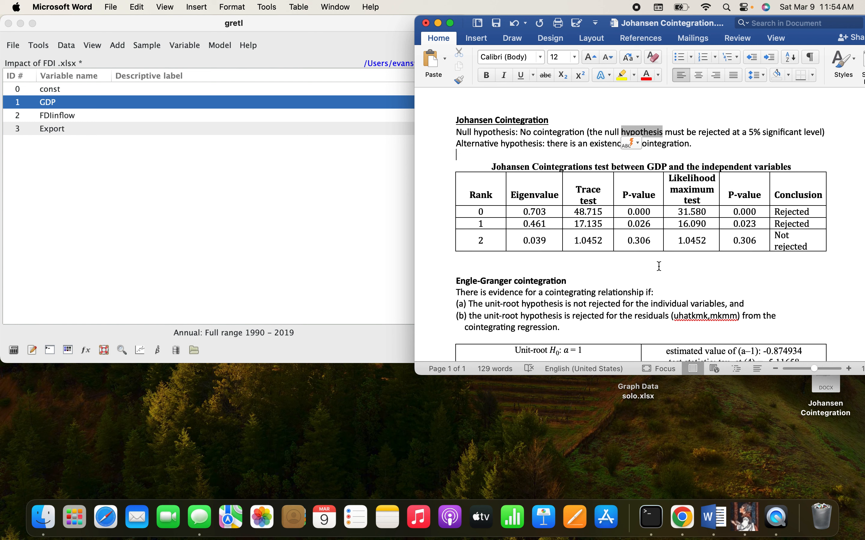
{"action": "scroll", "coordinate": [659, 266], "scroll_direction": "down", "scroll_amount": 1}
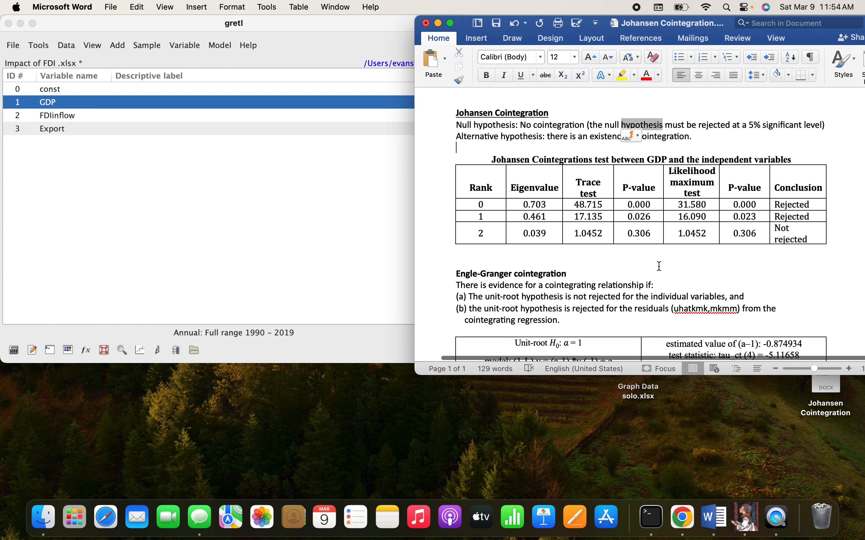
{"action": "scroll", "coordinate": [659, 266], "scroll_direction": "down", "scroll_amount": 3}
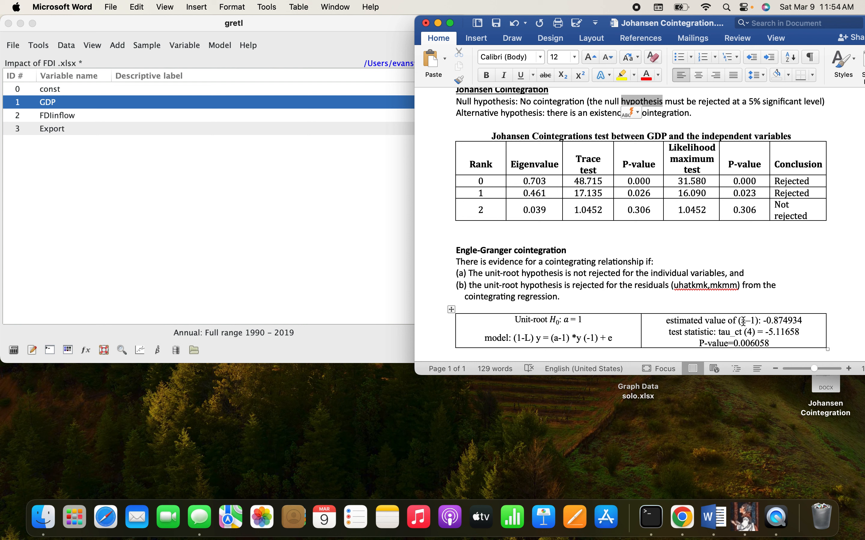
{"action": "key", "text": "BackSpace"}
{"action": "key", "text": "BackSpace"}
{"action": "key", "text": "BackSpace"}
{"action": "key", "text": "BackSpace"}
{"action": "key", "text": "BackSpace"}
{"action": "key", "text": "BackSpace"}
{"action": "key", "text": "BackSpace"}
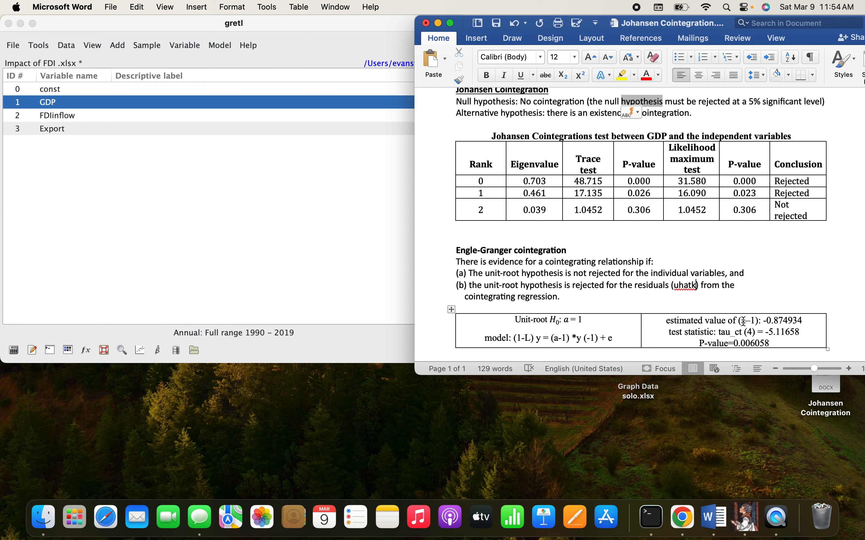
{"action": "type", "text": "\\"}
{"action": "key", "text": "BackSpace"}
{"action": "key", "text": "BackSpace"}
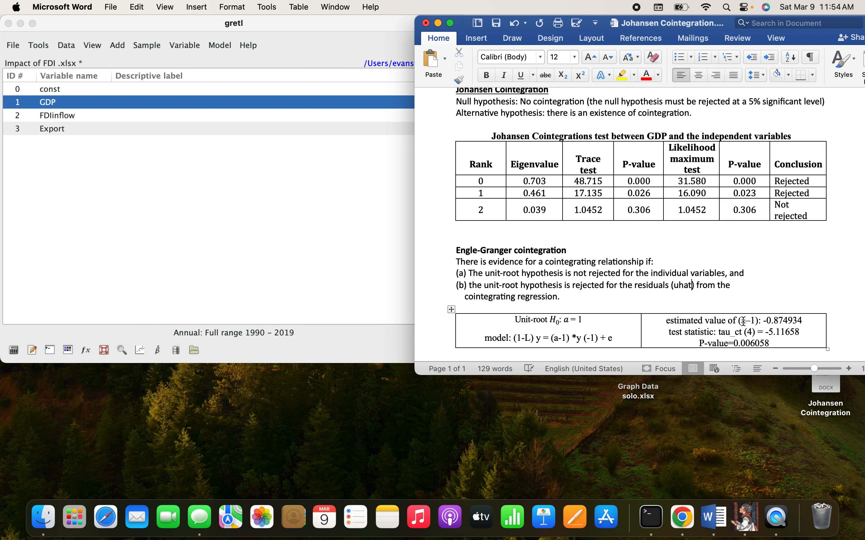
Step: Clear the P-value and the tau_ct (4) test statistic value from the Engle-Granger results table, keeping their labels
{"action": "scroll", "coordinate": [696, 296], "scroll_direction": "down", "scroll_amount": 3}
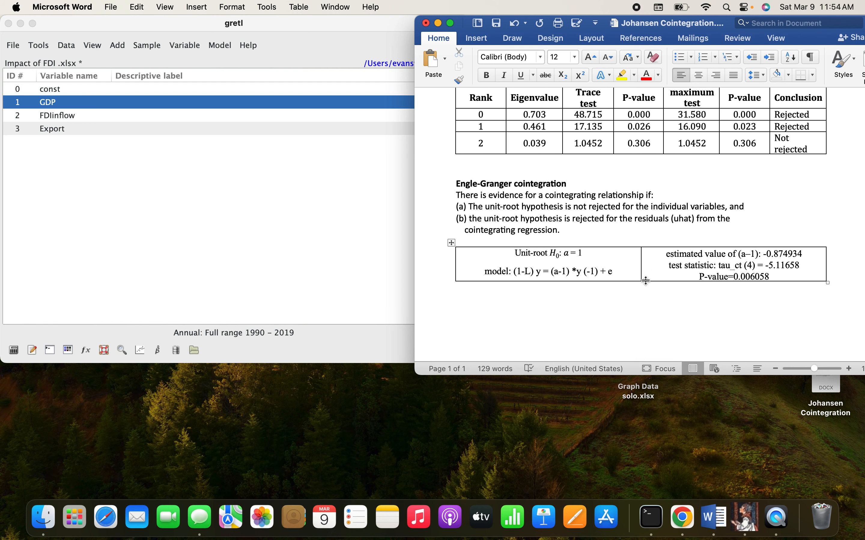
{"action": "left_click", "coordinate": [772, 278]}
{"action": "left_click_drag", "start_coordinate": [772, 277], "coordinate": [736, 277]}
{"action": "key", "text": "BackSpace"}
{"action": "key", "text": "BackSpace"}
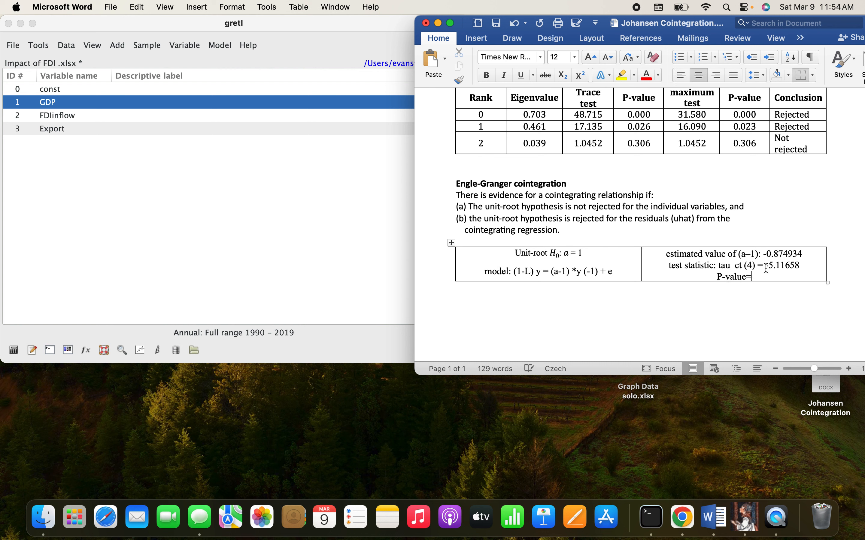
{"action": "left_click", "coordinate": [805, 265]}
{"action": "key", "text": "BackSpace"}
{"action": "key", "text": "BackSpace"}
{"action": "key", "text": "BackSpace"}
{"action": "key", "text": "BackSpace"}
{"action": "key", "text": "BackSpace"}
{"action": "key", "text": "BackSpace"}
{"action": "key", "text": "BackSpace"}
Step: Clear the estimated value of (a–1) from the Engle-Granger results table, keeping its label
{"action": "key", "text": "BackSpace"}
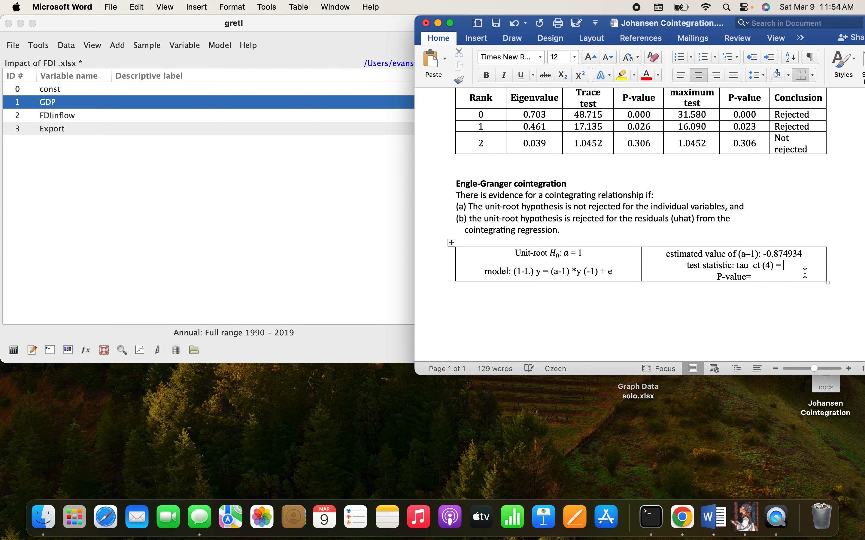
{"action": "left_click", "coordinate": [804, 256]}
{"action": "key", "text": "BackSpace"}
{"action": "key", "text": "BackSpace"}
{"action": "key", "text": "BackSpace"}
{"action": "key", "text": "BackSpace"}
{"action": "key", "text": "BackSpace"}
{"action": "key", "text": "BackSpace"}
{"action": "key", "text": "BackSpace"}
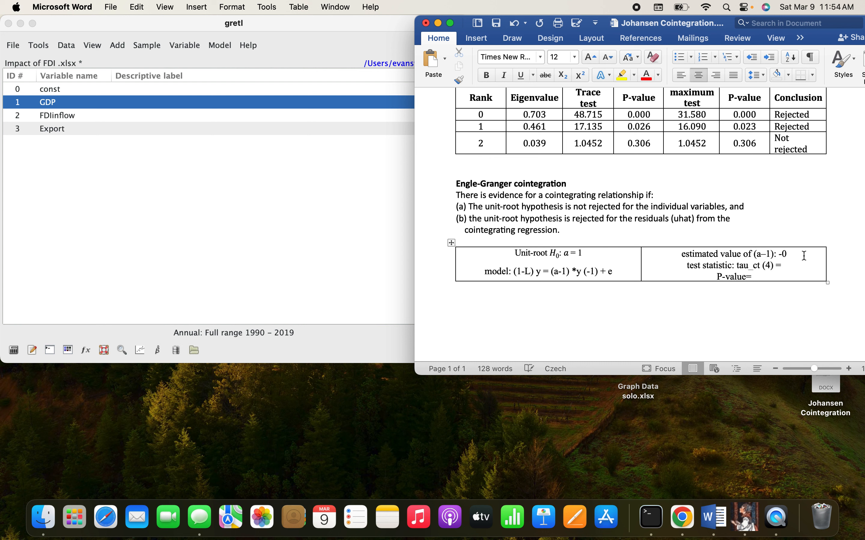
{"action": "key", "text": "BackSpace"}
{"action": "key", "text": "BackSpace"}
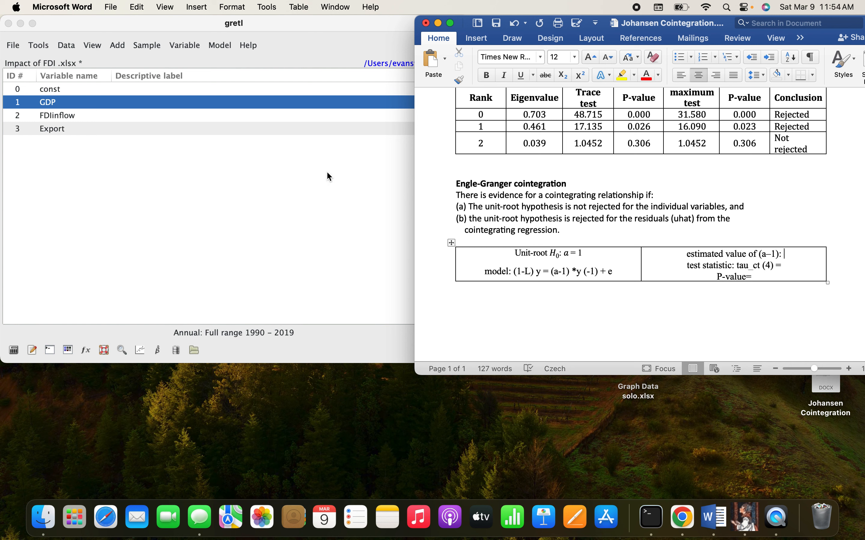
Step: In gretl, start an Engle-Granger cointegration test on GDP, FDIinflow and Export with lag order 4
{"action": "left_click", "coordinate": [233, 169]}
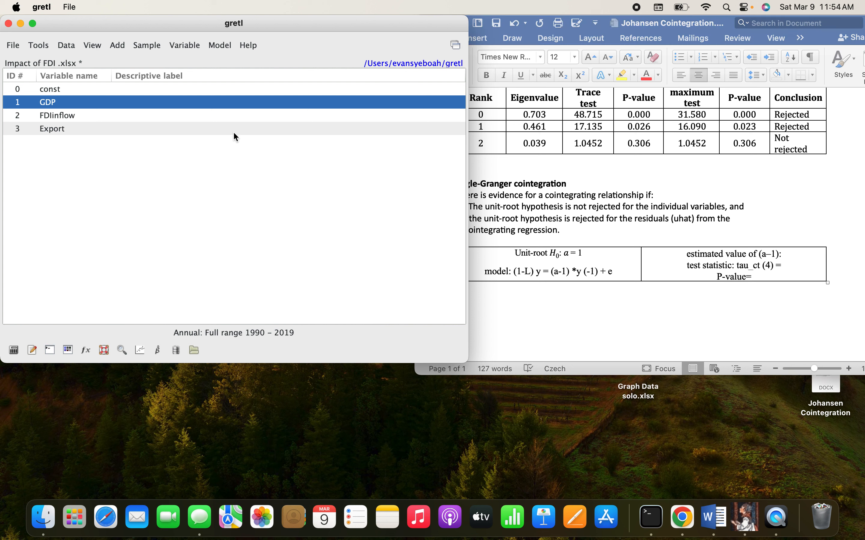
{"action": "left_click", "coordinate": [217, 47]}
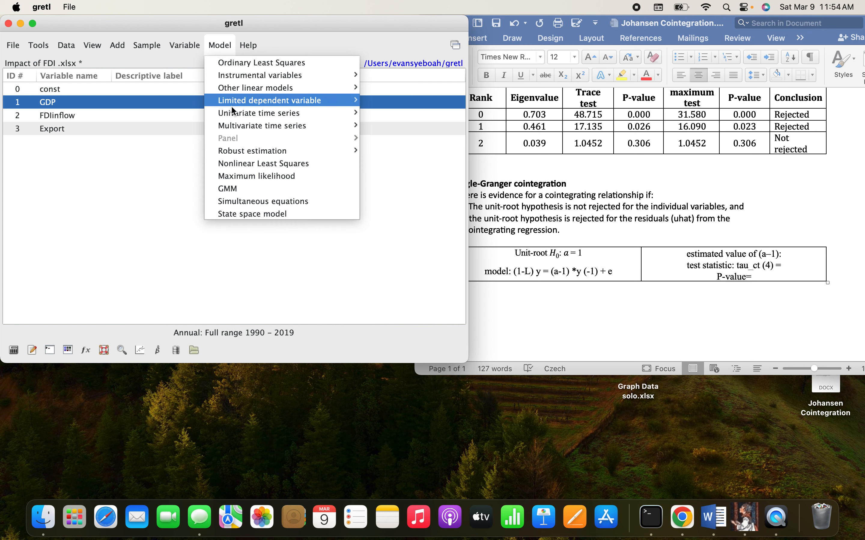
{"action": "mouse_move", "coordinate": [239, 126]}
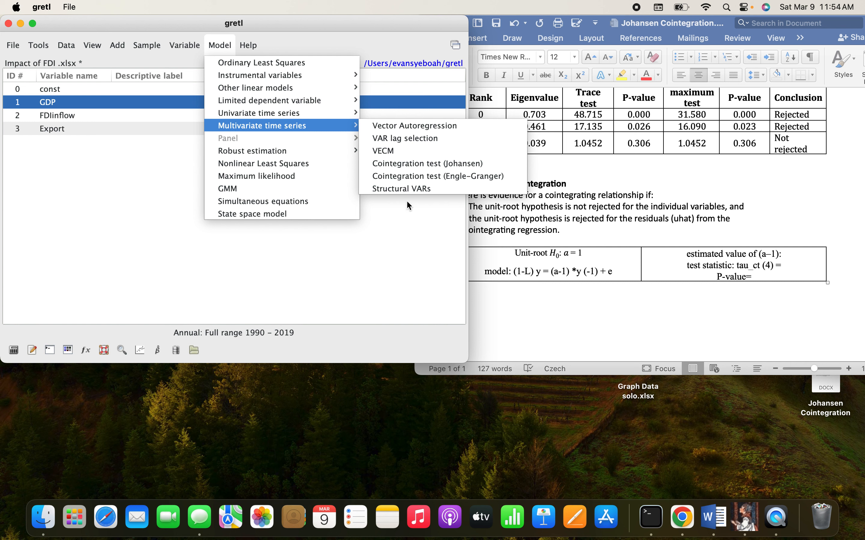
{"action": "left_click", "coordinate": [405, 176]}
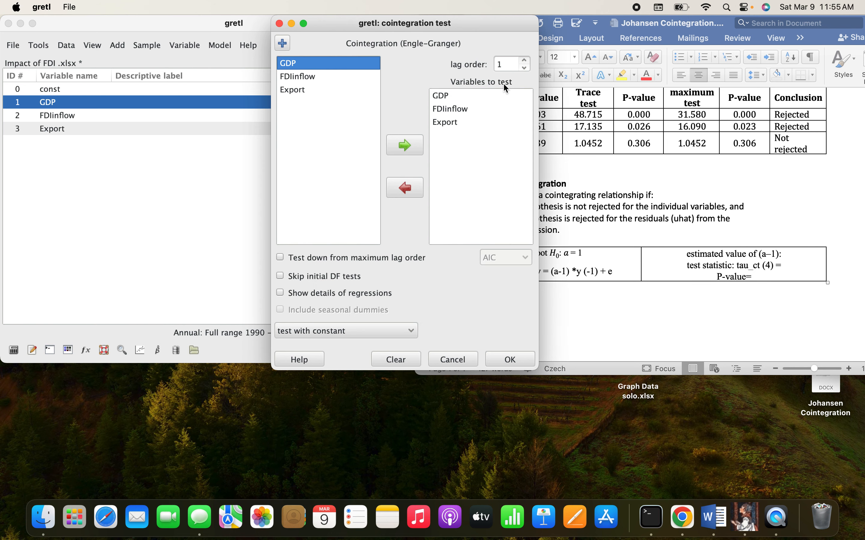
{"action": "left_click", "coordinate": [526, 62]}
{"action": "left_click", "coordinate": [526, 62]}
{"action": "left_click", "coordinate": [526, 61]}
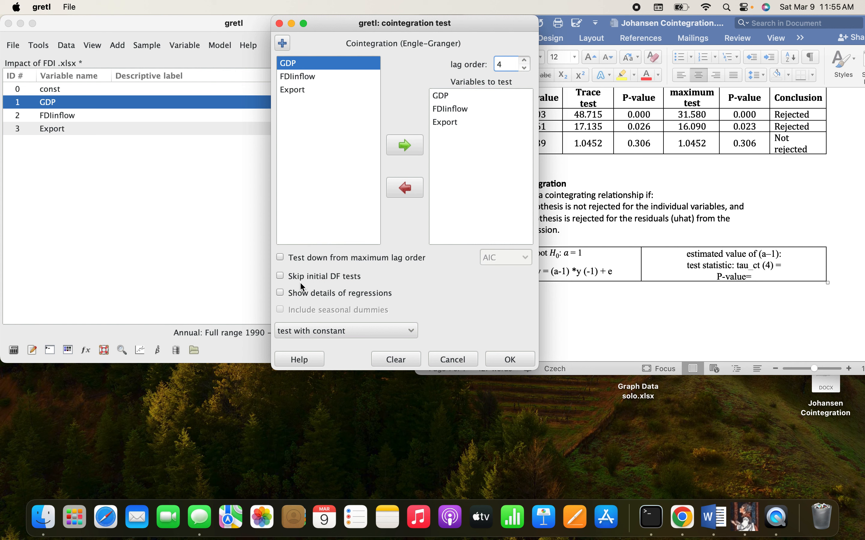
Step: Run the test with constant, testing down from maximum lag order by AIC with regression details shown, and place the output beside the Word document
{"action": "left_click", "coordinate": [280, 261]}
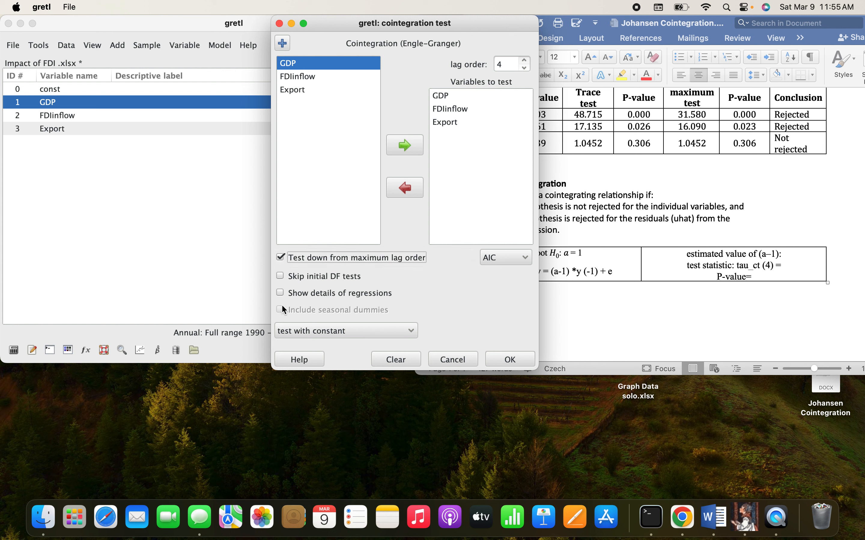
{"action": "left_click", "coordinate": [281, 293]}
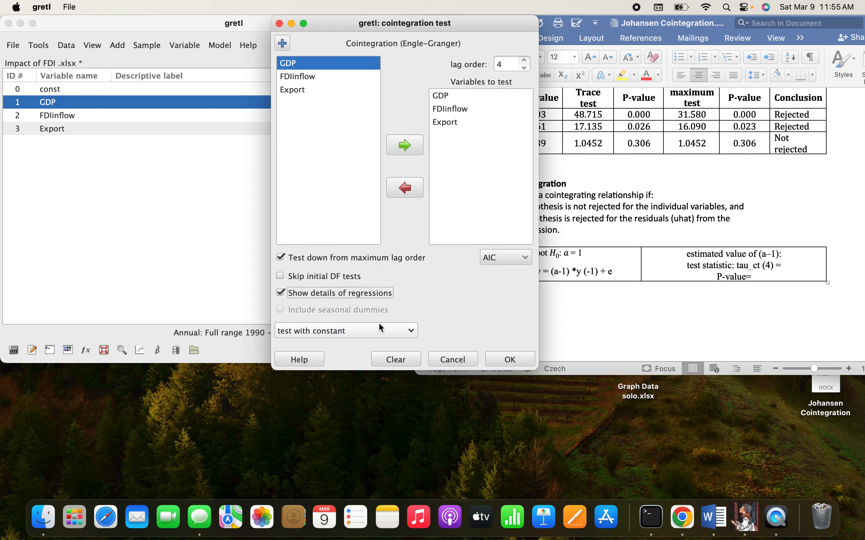
{"action": "left_click", "coordinate": [394, 328]}
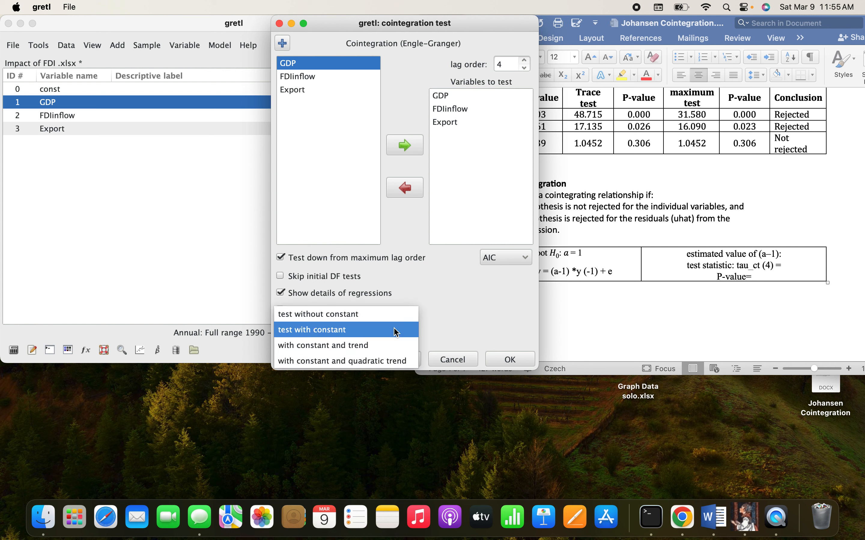
{"action": "left_click", "coordinate": [396, 331]}
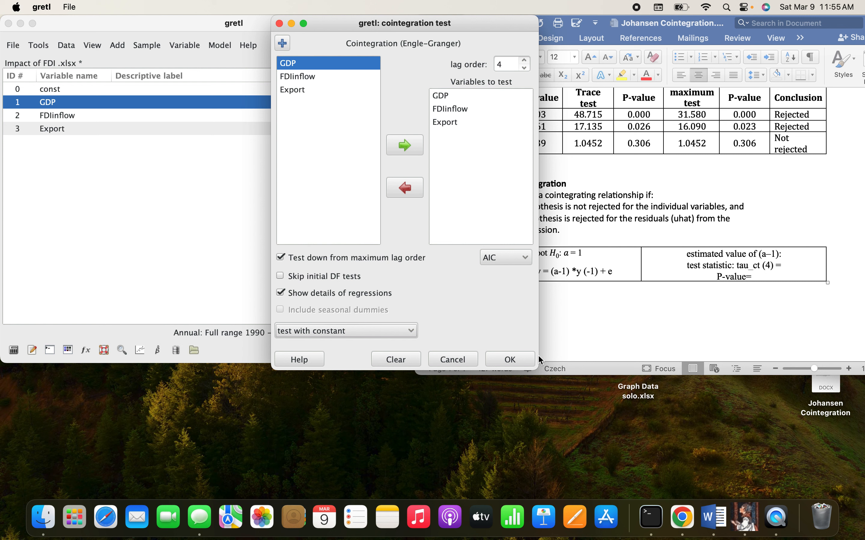
{"action": "left_click", "coordinate": [525, 258]}
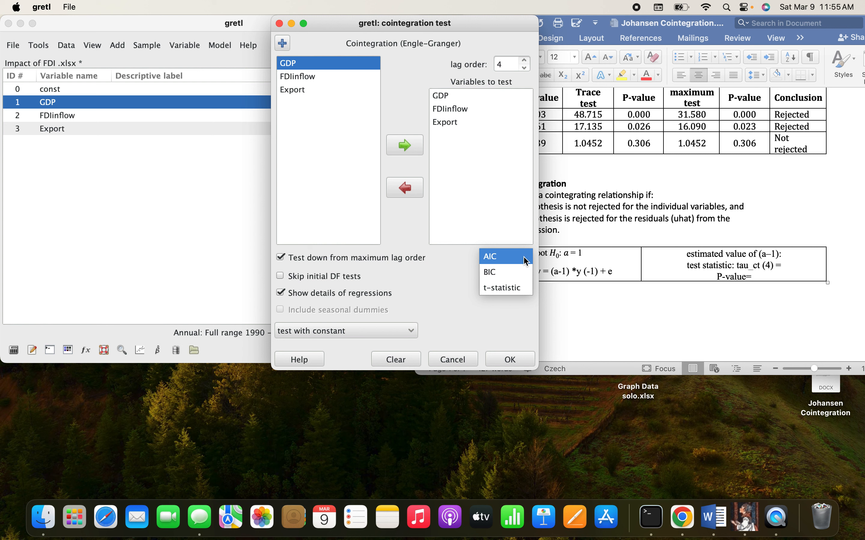
{"action": "left_click", "coordinate": [526, 262]}
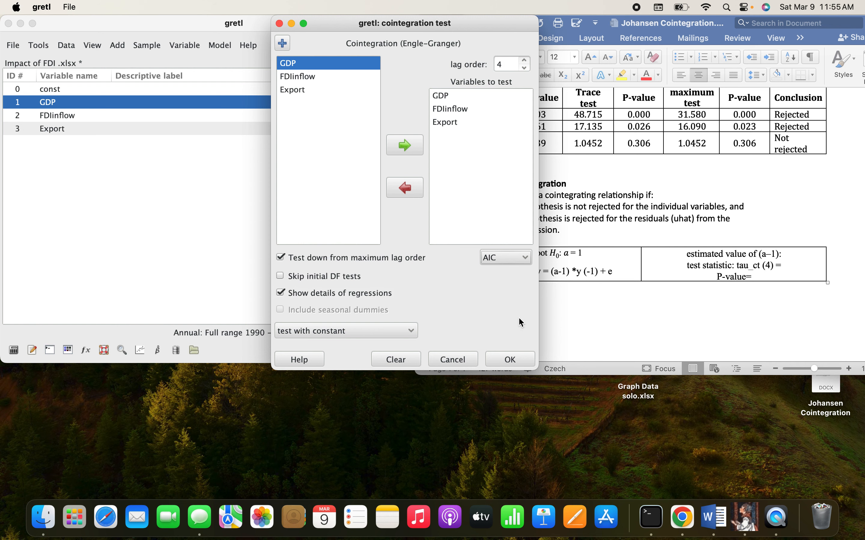
{"action": "left_click", "coordinate": [509, 359]}
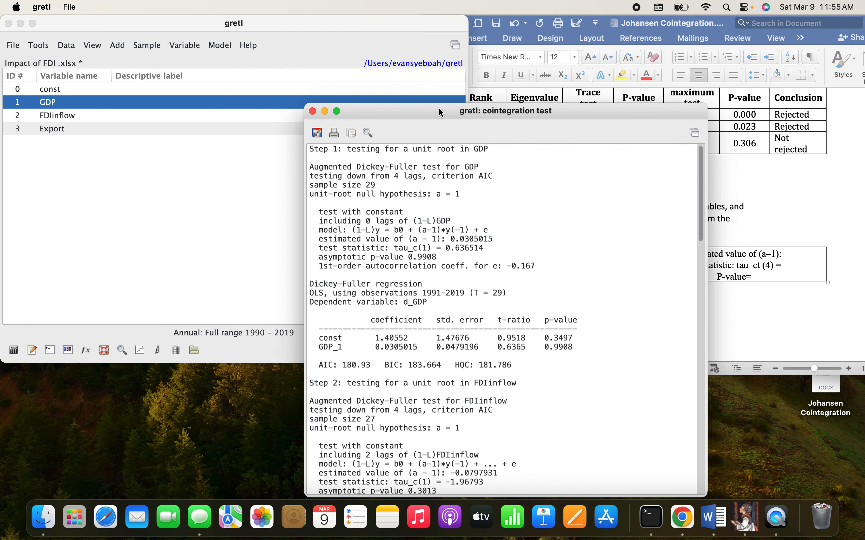
{"action": "left_click_drag", "start_coordinate": [451, 112], "coordinate": [170, 4]}
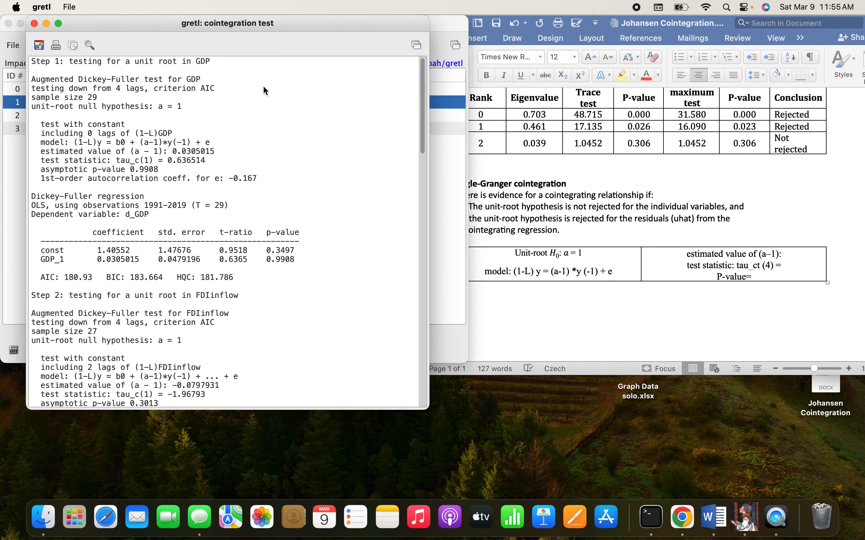
Step: Examine the step 1 unit-root test for GDP in the Engle-Granger output against the conditions in the Word document
{"action": "left_click", "coordinate": [635, 213]}
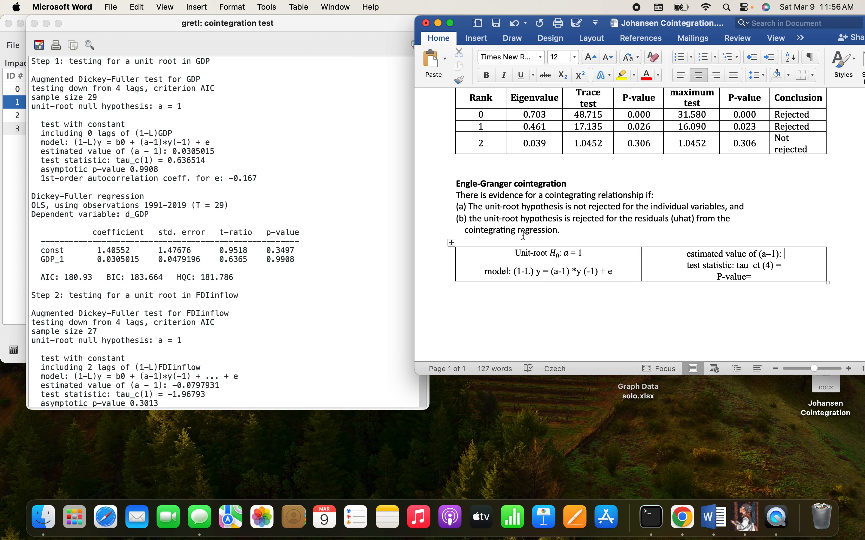
{"action": "left_click", "coordinate": [264, 147]}
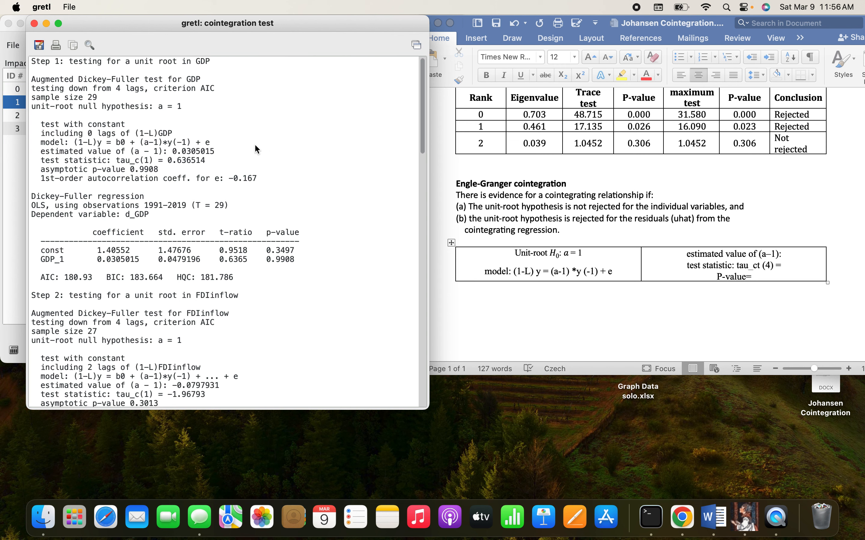
{"action": "scroll", "coordinate": [226, 160], "scroll_direction": "down", "scroll_amount": 10}
{"action": "scroll", "coordinate": [226, 159], "scroll_direction": "up", "scroll_amount": 10}
{"action": "scroll", "coordinate": [143, 148], "scroll_direction": "down", "scroll_amount": 3}
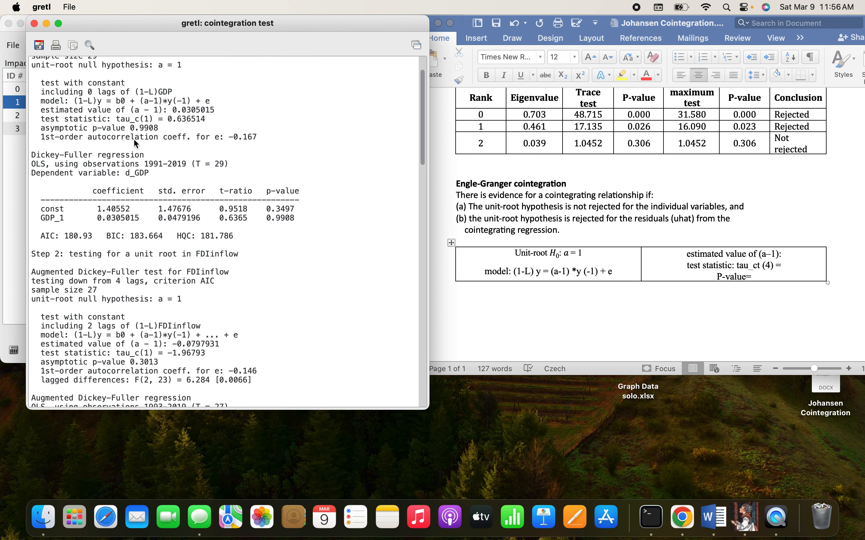
{"action": "scroll", "coordinate": [72, 100], "scroll_direction": "up", "scroll_amount": 3}
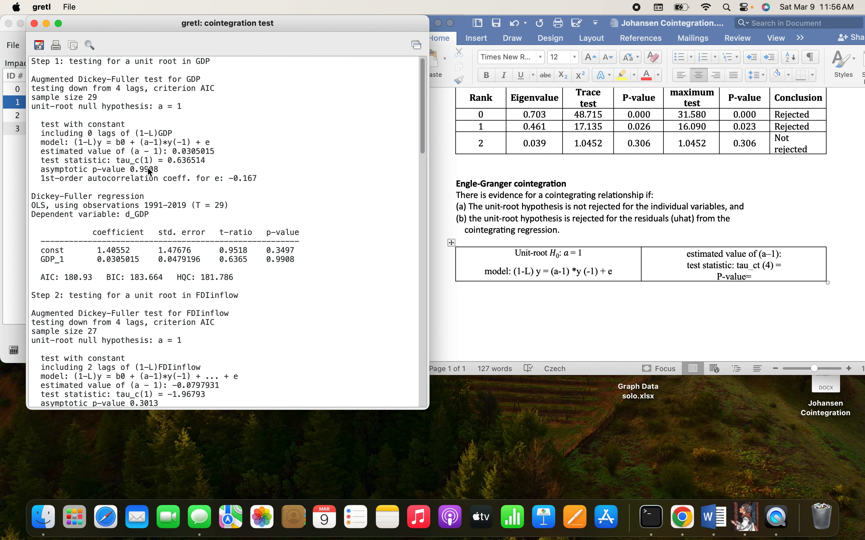
{"action": "scroll", "coordinate": [150, 172], "scroll_direction": "down", "scroll_amount": 10}
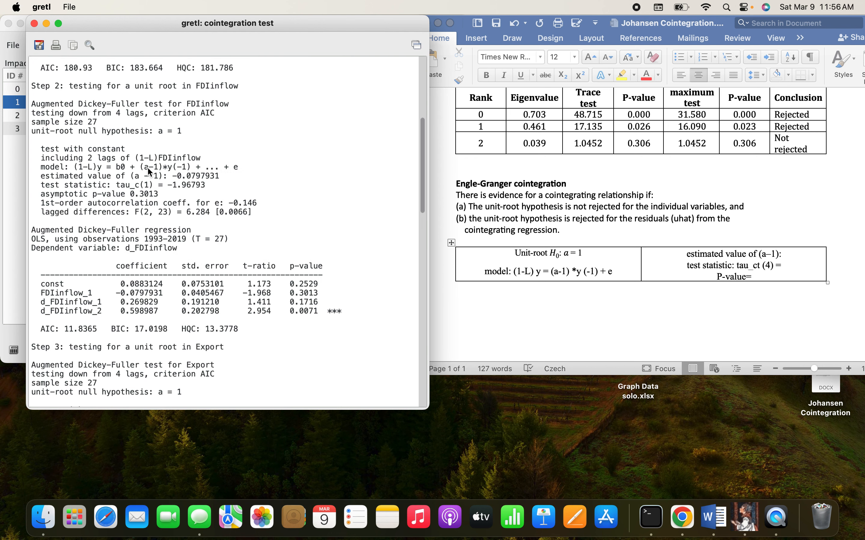
{"action": "scroll", "coordinate": [149, 171], "scroll_direction": "up", "scroll_amount": 4}
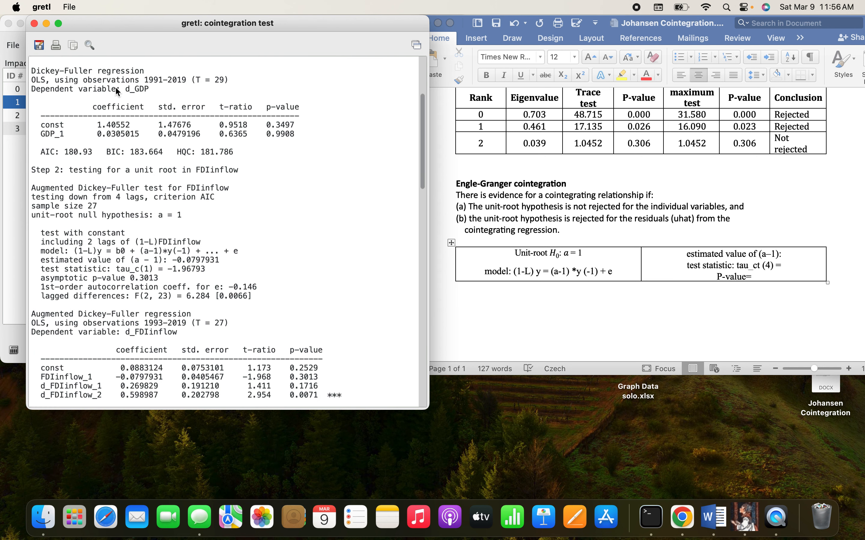
{"action": "scroll", "coordinate": [115, 86], "scroll_direction": "up", "scroll_amount": 10}
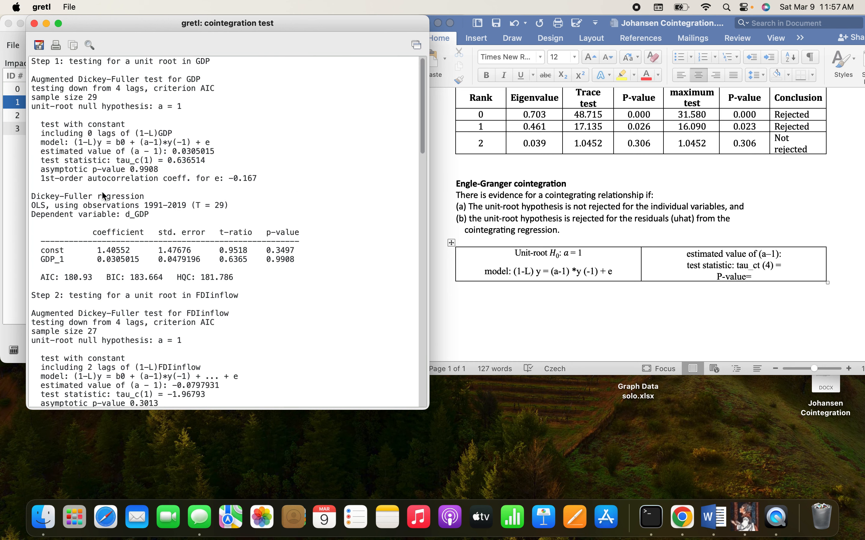
{"action": "scroll", "coordinate": [104, 196], "scroll_direction": "down", "scroll_amount": 15}
{"action": "scroll", "coordinate": [102, 195], "scroll_direction": "up", "scroll_amount": 15}
{"action": "scroll", "coordinate": [103, 195], "scroll_direction": "down", "scroll_amount": 9}
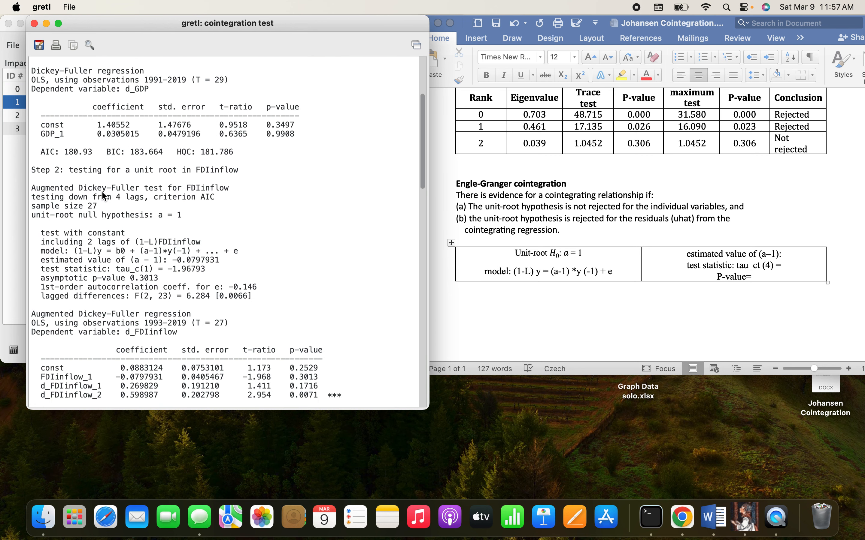
Step: Examine the unit-root test results for FDIinflow and Export in the Engle-Granger output
{"action": "scroll", "coordinate": [104, 196], "scroll_direction": "down", "scroll_amount": 3}
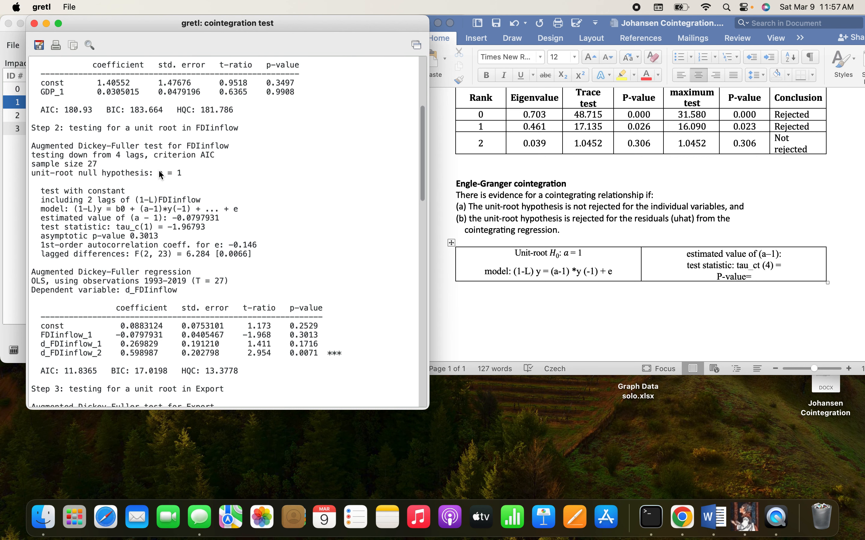
{"action": "scroll", "coordinate": [157, 170], "scroll_direction": "down", "scroll_amount": 6}
{"action": "scroll", "coordinate": [159, 171], "scroll_direction": "up", "scroll_amount": 5}
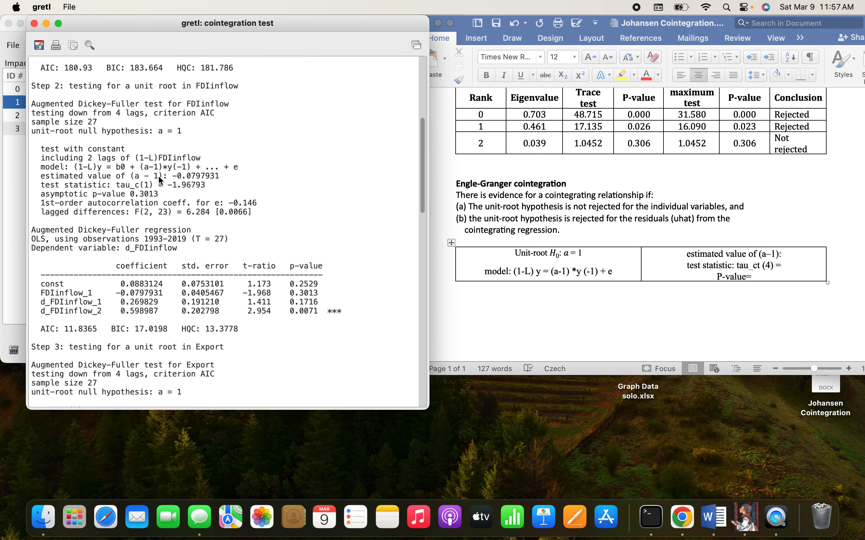
{"action": "scroll", "coordinate": [153, 185], "scroll_direction": "down", "scroll_amount": 8}
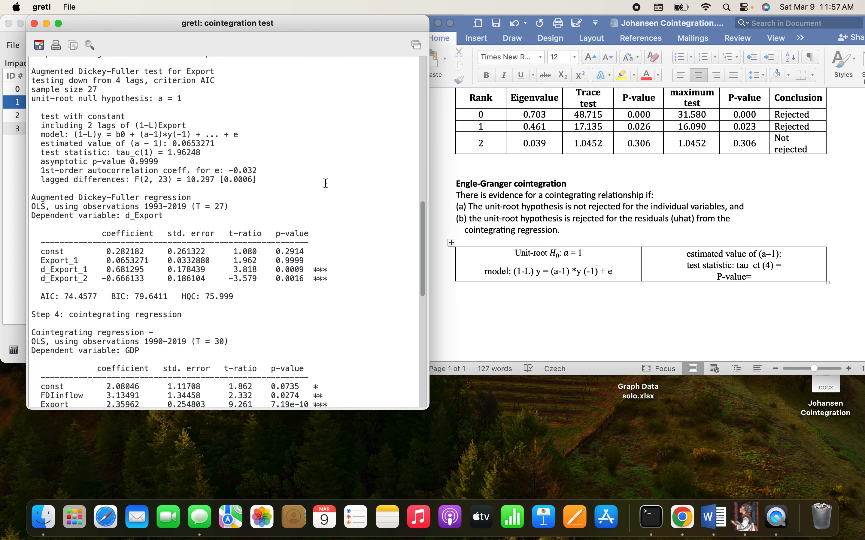
Step: Examine the step 5 unit-root test for uhat and compare its model with the one in the Word table
{"action": "scroll", "coordinate": [326, 183], "scroll_direction": "down", "scroll_amount": 10}
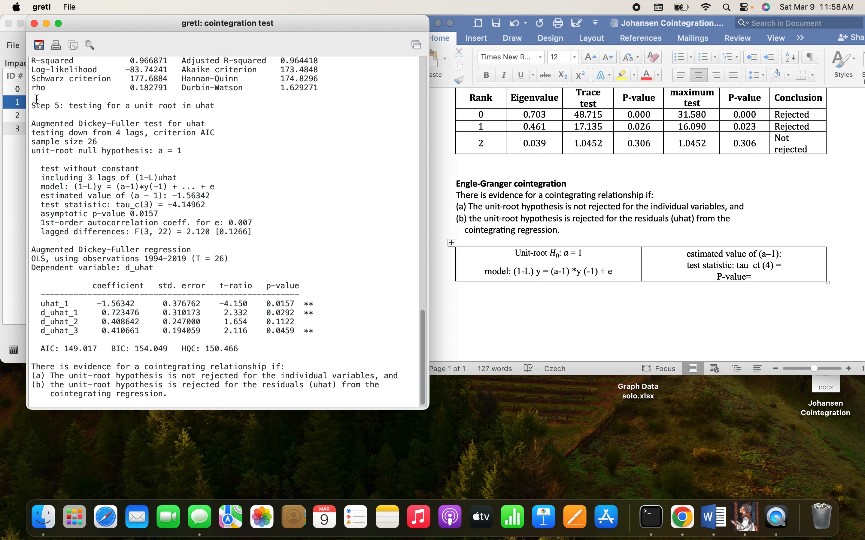
{"action": "left_click_drag", "start_coordinate": [32, 103], "coordinate": [211, 356]}
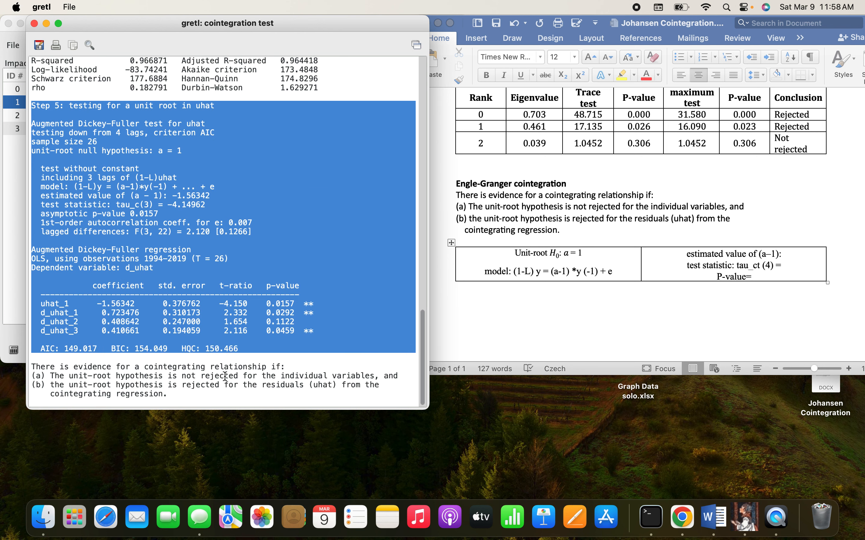
{"action": "left_click", "coordinate": [296, 181]}
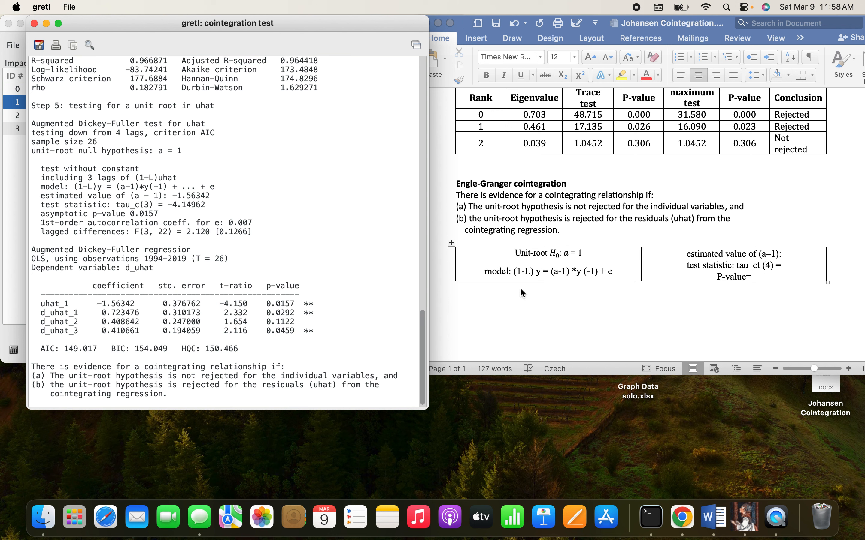
{"action": "left_click", "coordinate": [612, 262]}
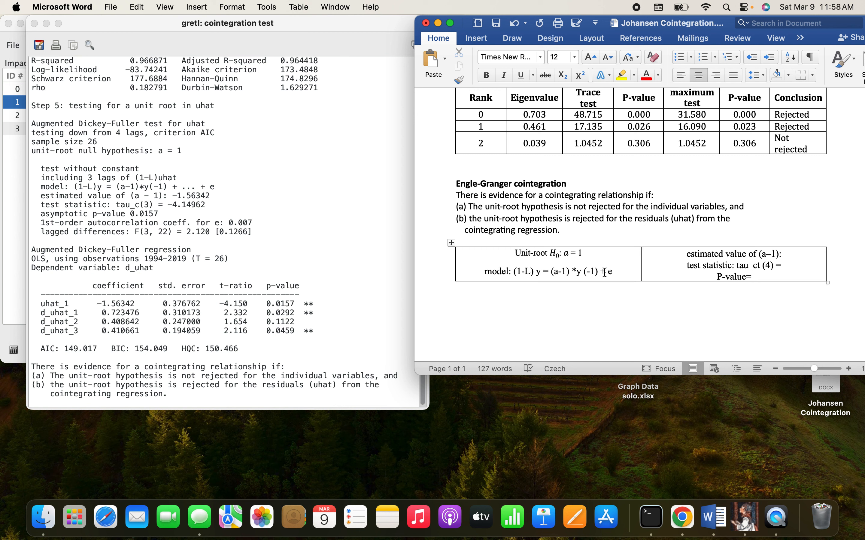
Step: Replace the model equation in the Word Engle-Granger table with the uhat test's model copied from gretl, (1-L)y = (a-1)*y(-1) + ... + e
{"action": "left_click", "coordinate": [158, 191]}
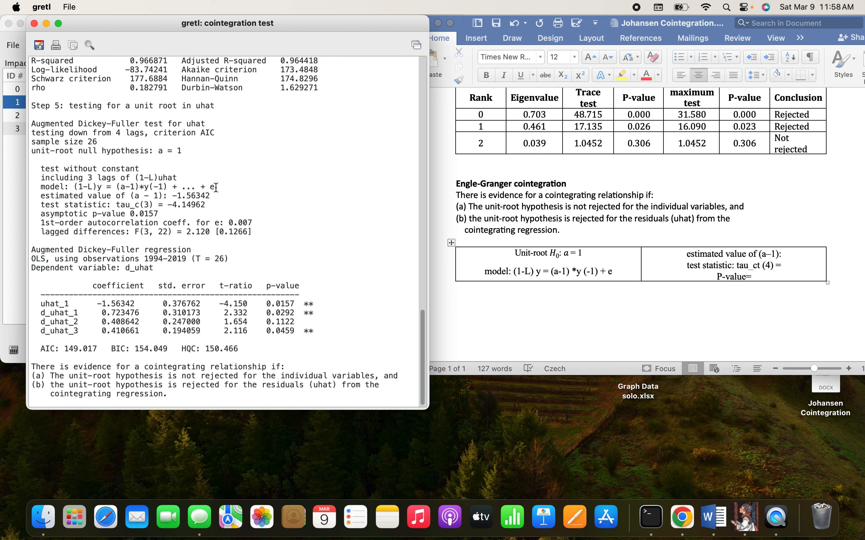
{"action": "left_click_drag", "start_coordinate": [217, 187], "coordinate": [74, 186]}
{"action": "key", "text": "super+c"}
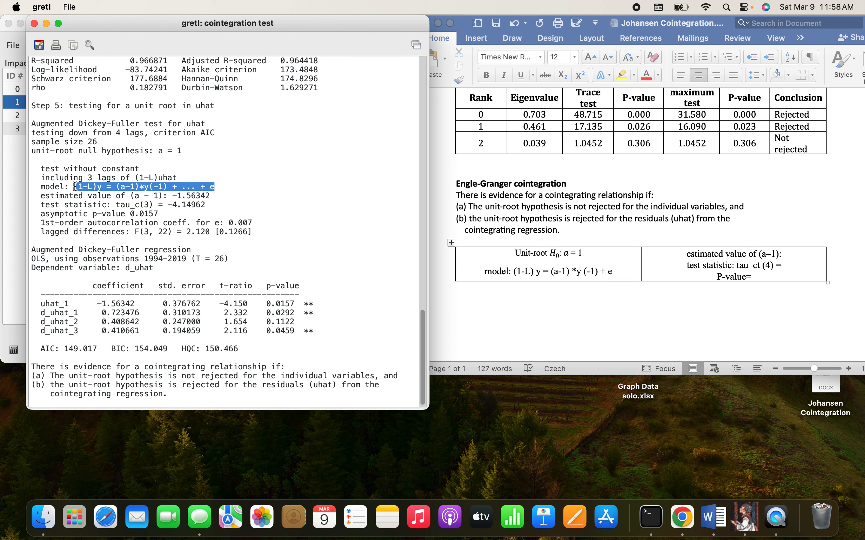
{"action": "right_click", "coordinate": [86, 188]}
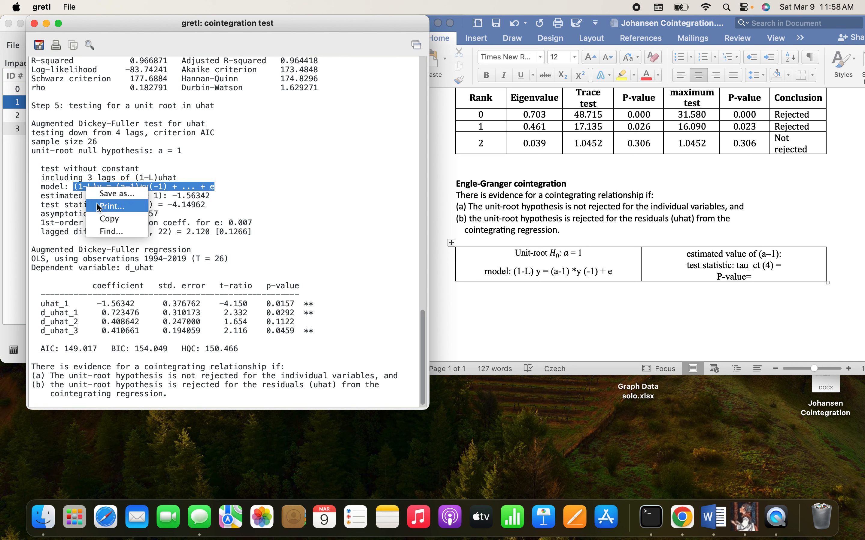
{"action": "left_click", "coordinate": [109, 219]}
{"action": "left_click", "coordinate": [570, 281]}
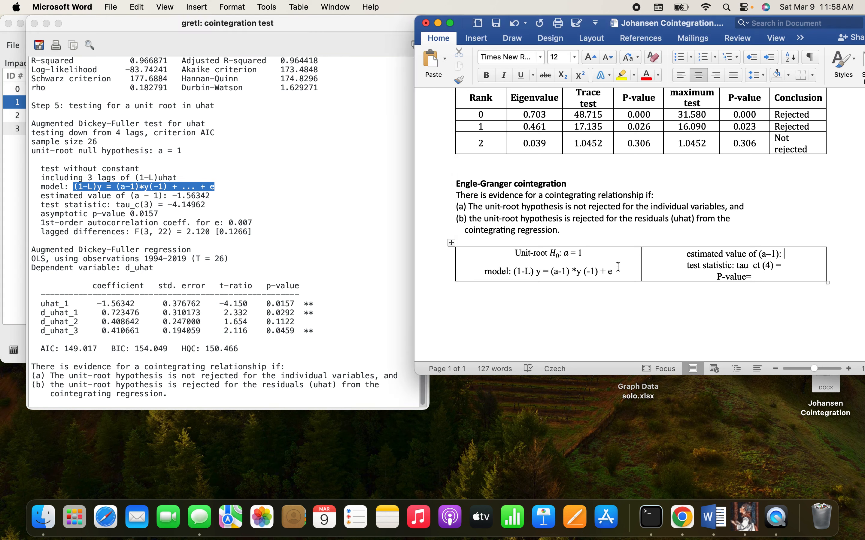
{"action": "left_click_drag", "start_coordinate": [615, 271], "coordinate": [514, 272]}
{"action": "right_click", "coordinate": [528, 271]}
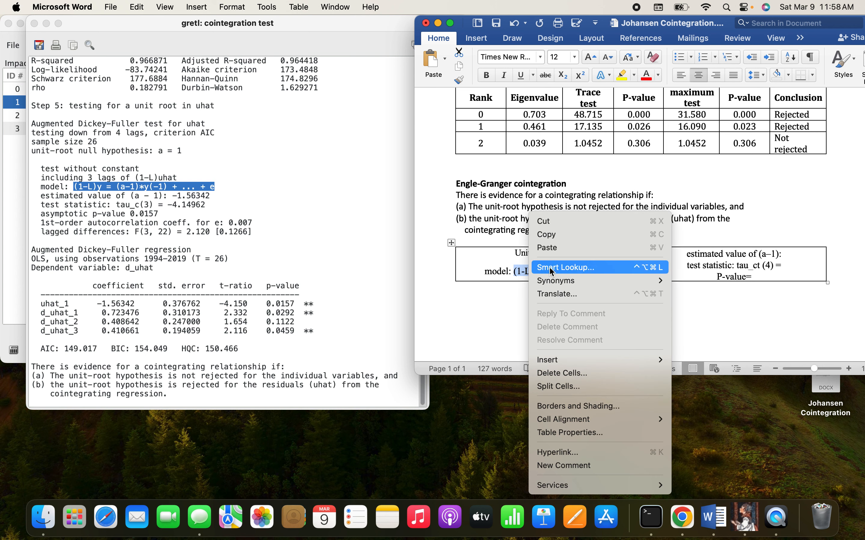
{"action": "left_click", "coordinate": [552, 247]}
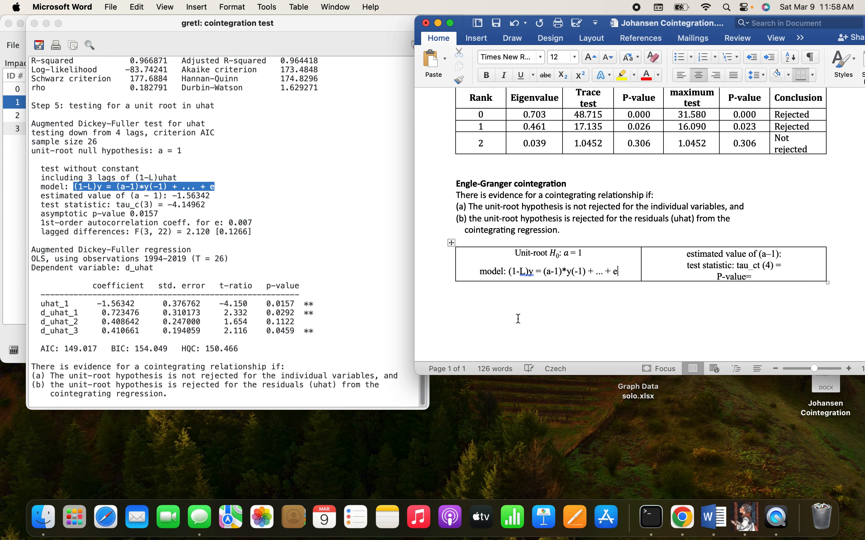
Step: Accept the suggested spacing corrections in the pasted model so it reads (1-L) y = (a-1) *y (-1) + ... + e
{"action": "right_click", "coordinate": [527, 273]}
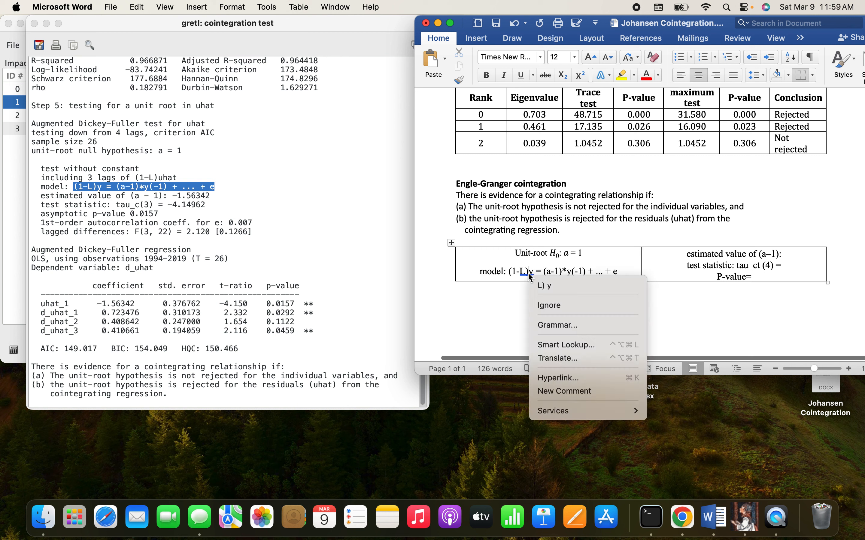
{"action": "left_click", "coordinate": [547, 286]}
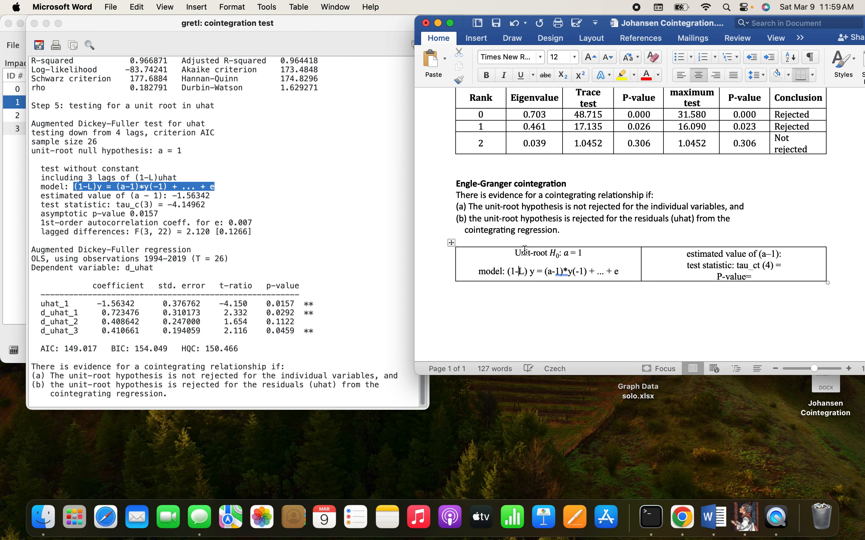
{"action": "right_click", "coordinate": [566, 273]}
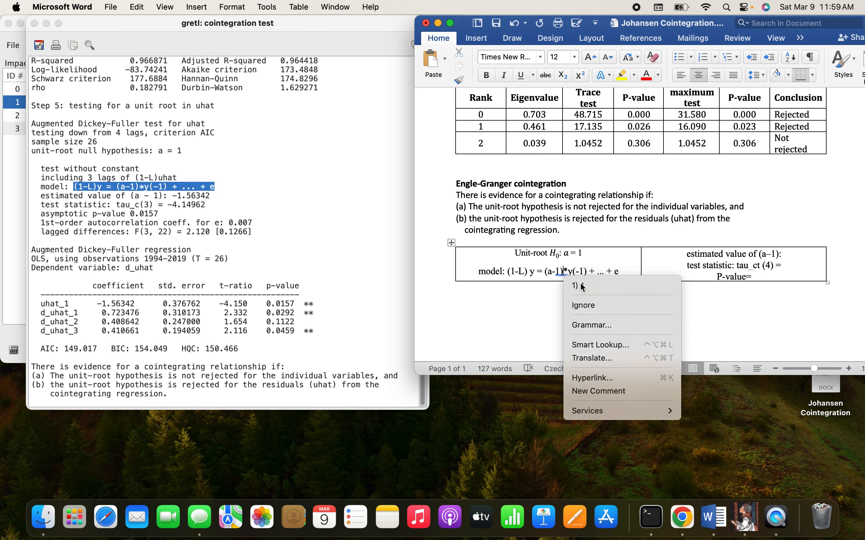
{"action": "left_click", "coordinate": [578, 286]}
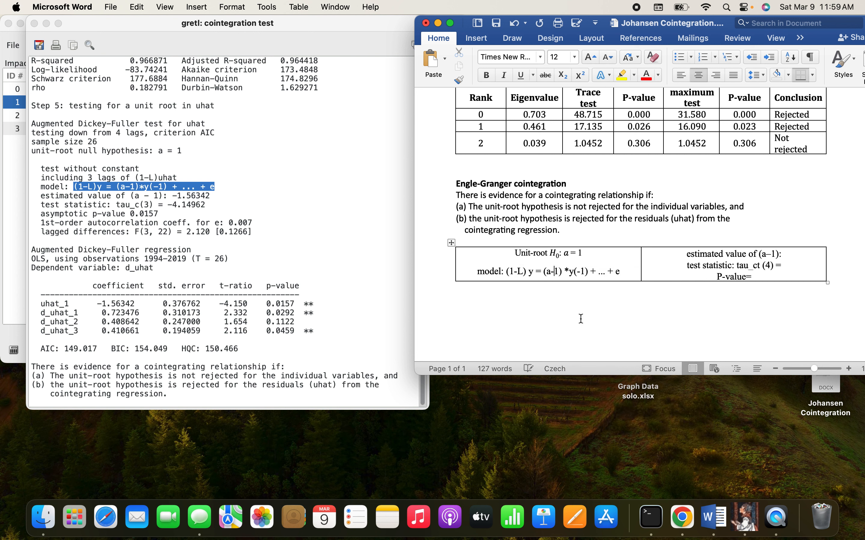
{"action": "right_click", "coordinate": [574, 273]}
{"action": "left_click", "coordinate": [586, 287]}
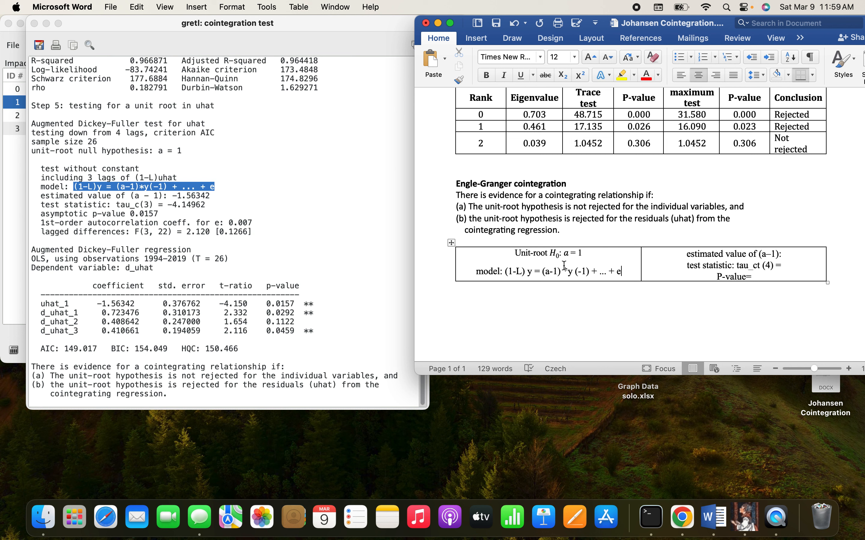
Step: Copy the estimated value of (a - 1) for uhat into the Word table and shorten it to -1.563
{"action": "left_click", "coordinate": [158, 207]}
{"action": "left_click", "coordinate": [213, 191]}
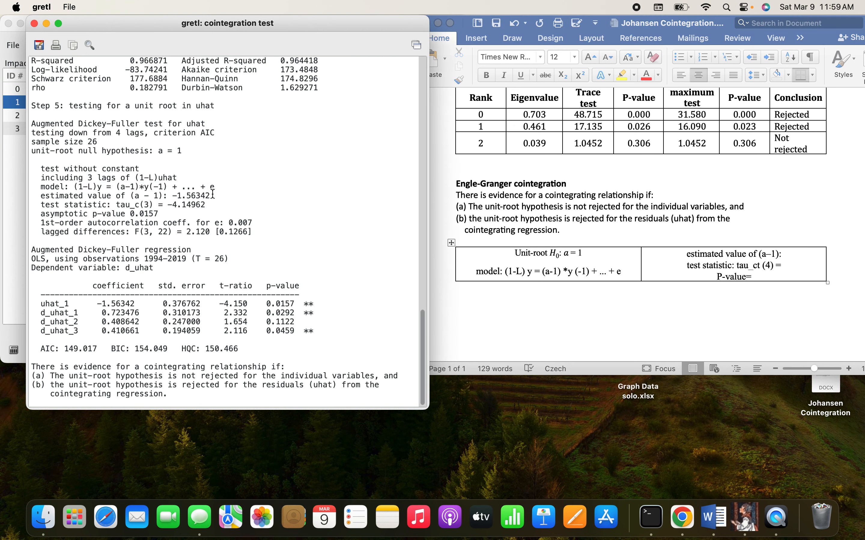
{"action": "left_click_drag", "start_coordinate": [213, 194], "coordinate": [178, 195]}
{"action": "right_click", "coordinate": [176, 195]}
{"action": "left_click", "coordinate": [201, 228]}
{"action": "left_click", "coordinate": [790, 255]}
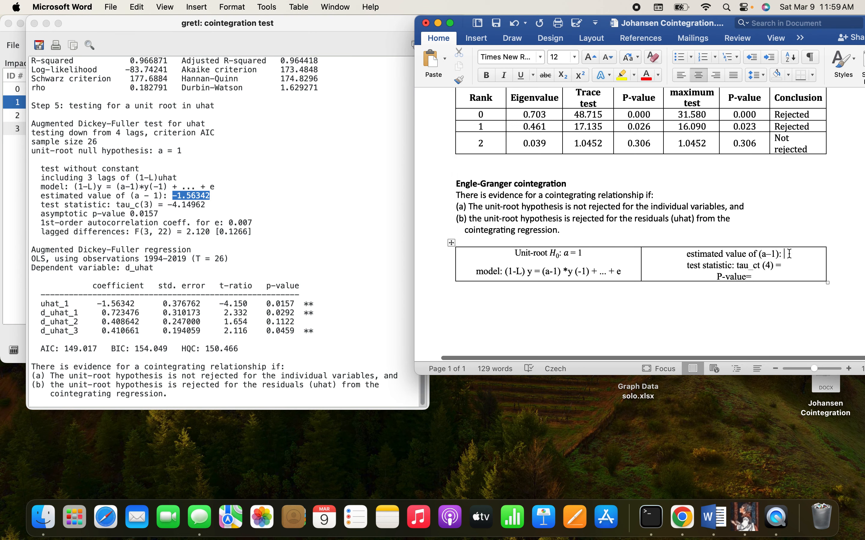
{"action": "right_click", "coordinate": [789, 257]}
{"action": "left_click", "coordinate": [715, 248]}
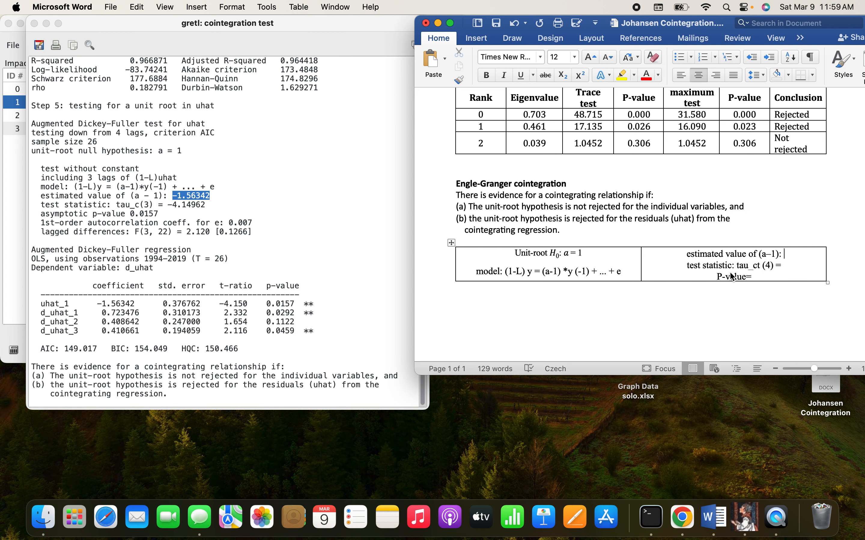
{"action": "key", "text": "BackSpace"}
{"action": "key", "text": "BackSpace"}
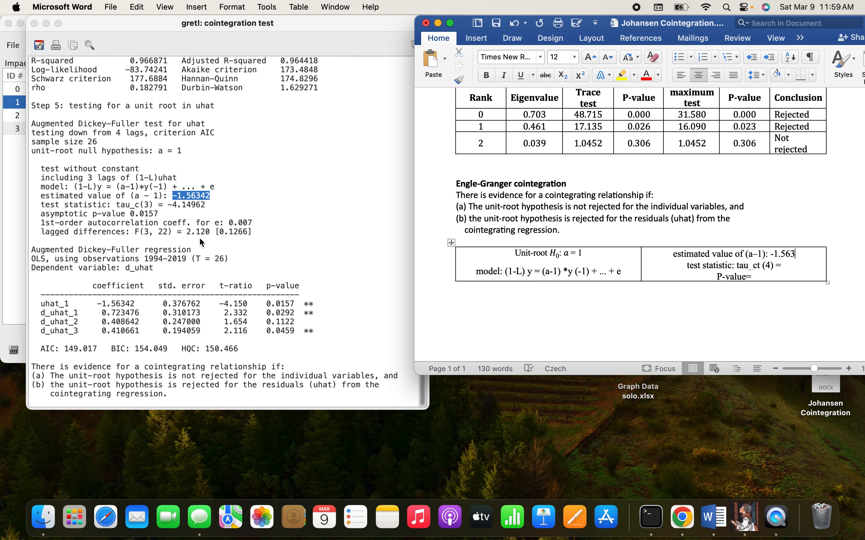
Step: Copy the uhat test statistic from the gretl output into the Word table as -4.149
{"action": "left_click", "coordinate": [188, 212]}
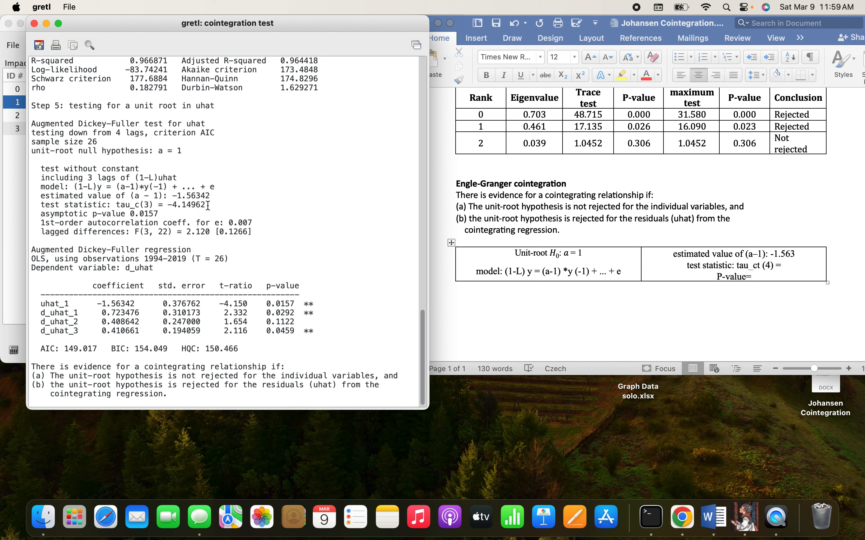
{"action": "mouse_move", "coordinate": [207, 206]}
{"action": "left_mouse_down"}
{"action": "mouse_move", "coordinate": [181, 207]}
{"action": "mouse_move", "coordinate": [196, 205]}
{"action": "left_mouse_up"}
{"action": "left_click", "coordinate": [163, 212]}
{"action": "right_click", "coordinate": [186, 207]}
{"action": "left_click", "coordinate": [211, 239]}
{"action": "left_click", "coordinate": [784, 264]}
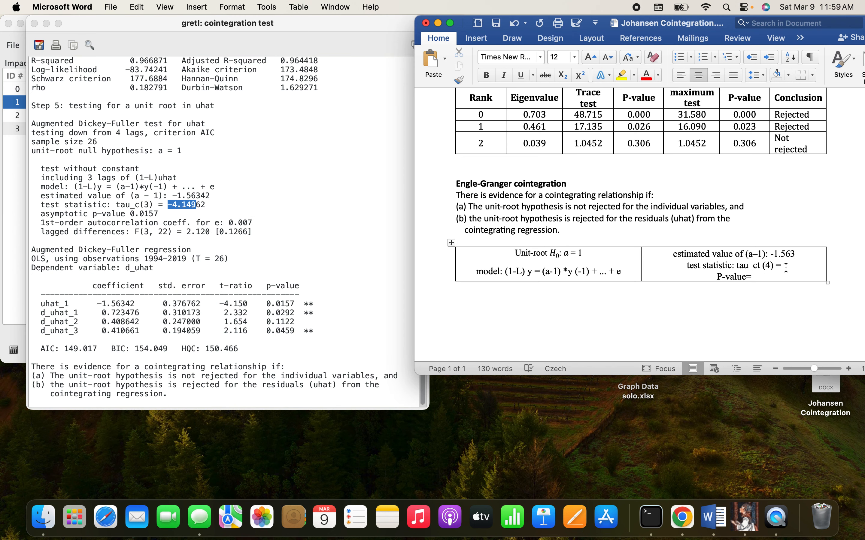
{"action": "right_click", "coordinate": [785, 265]}
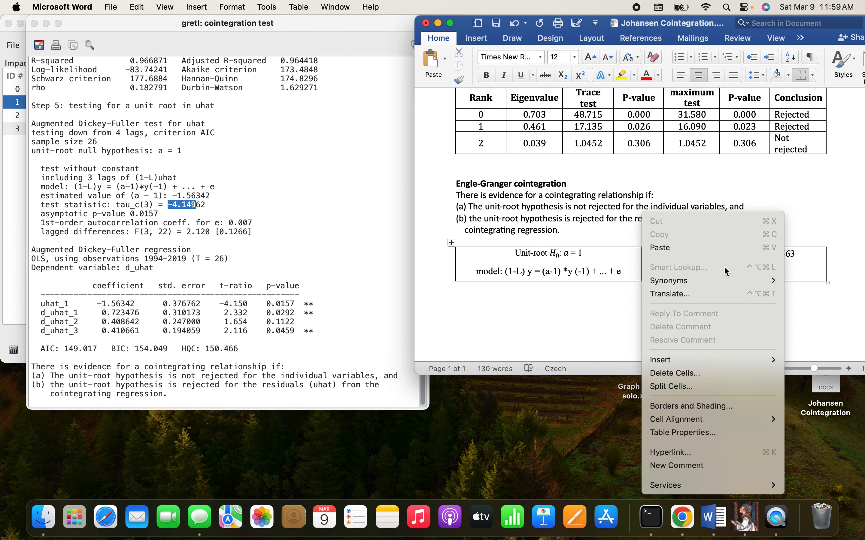
{"action": "left_click", "coordinate": [693, 248]}
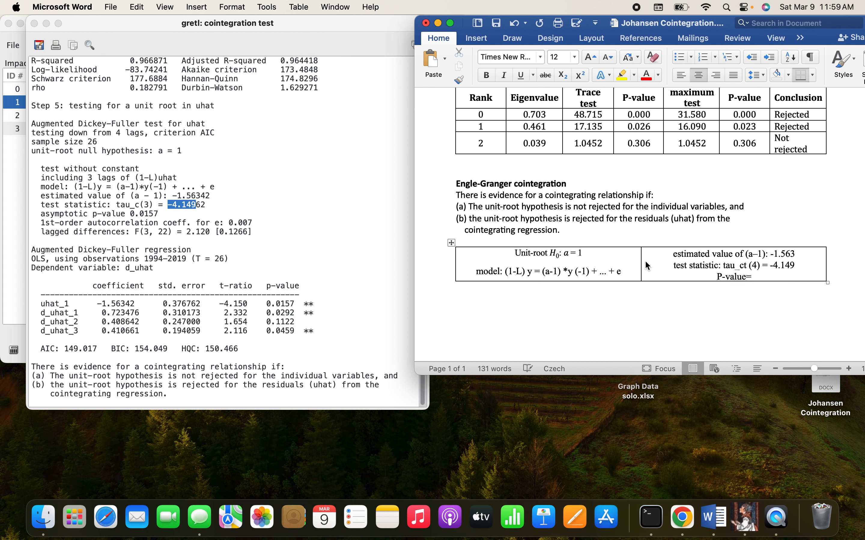
Step: Copy the asymptotic p-value of the uhat test into the Word table as 0.015
{"action": "left_click", "coordinate": [242, 241]}
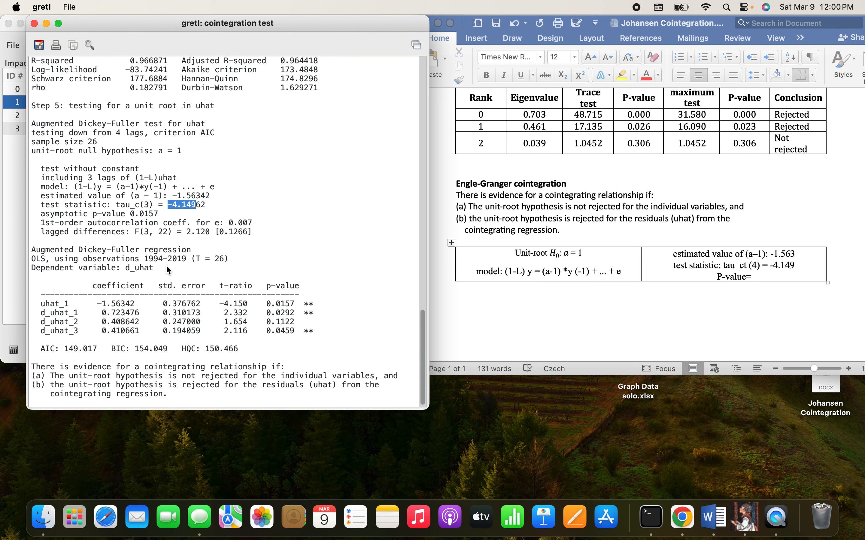
{"action": "left_click", "coordinate": [156, 214]}
{"action": "left_click_drag", "start_coordinate": [132, 214], "coordinate": [155, 213]}
{"action": "right_click", "coordinate": [154, 213]}
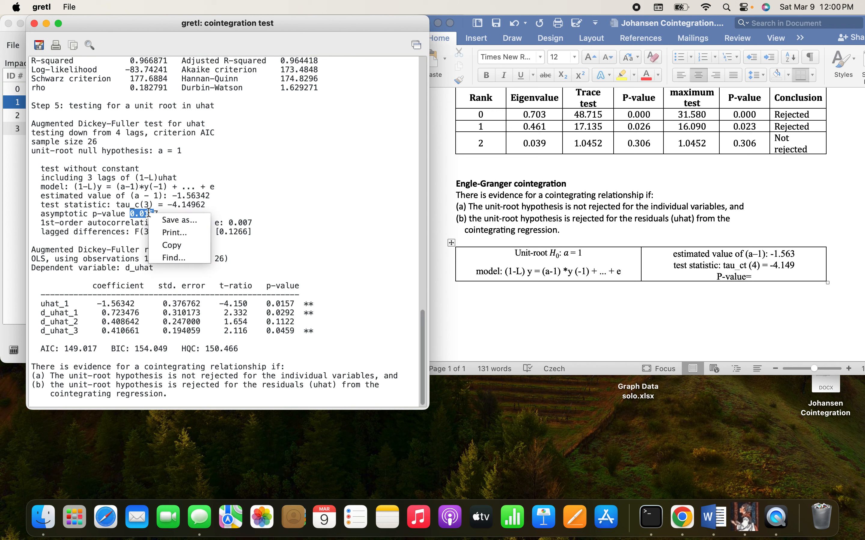
{"action": "left_click", "coordinate": [176, 247]}
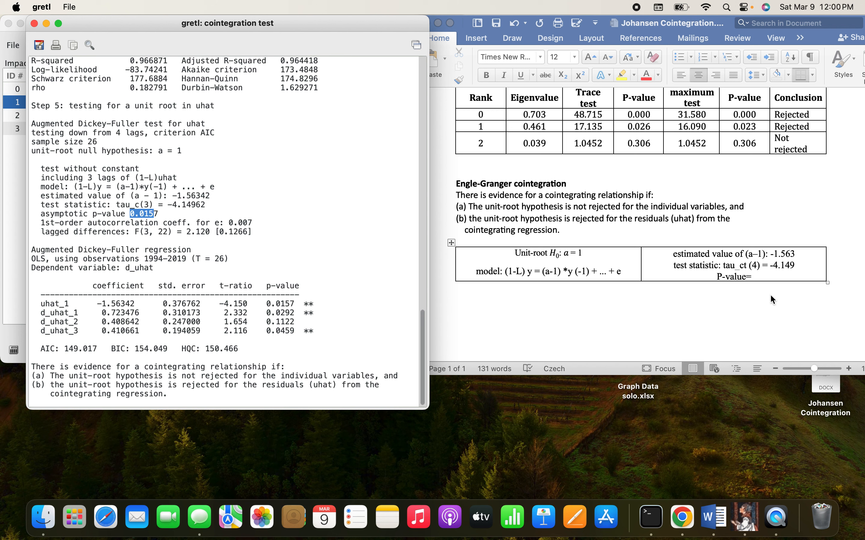
{"action": "left_click", "coordinate": [762, 275]}
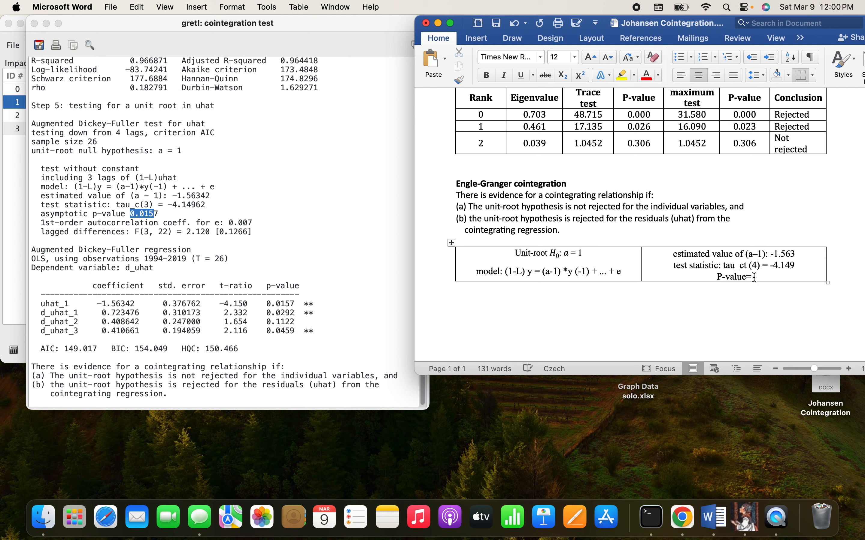
{"action": "right_click", "coordinate": [755, 278]}
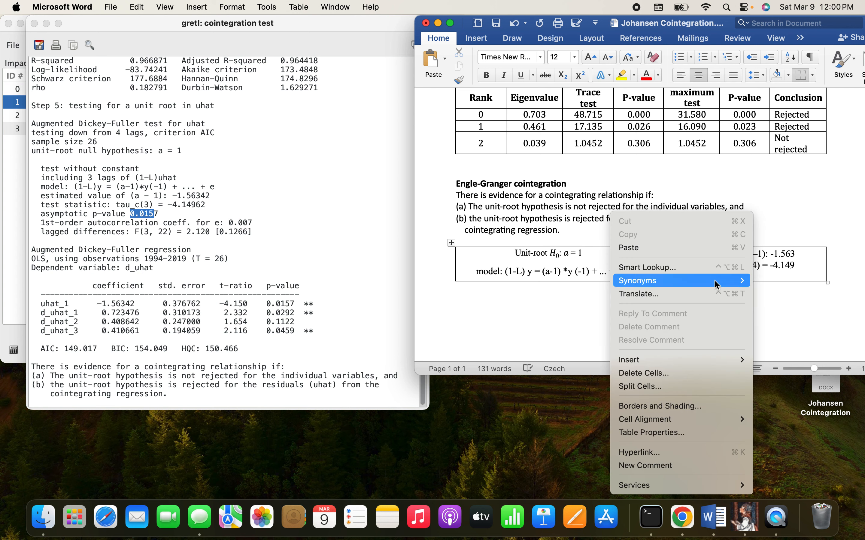
{"action": "left_click", "coordinate": [677, 249]}
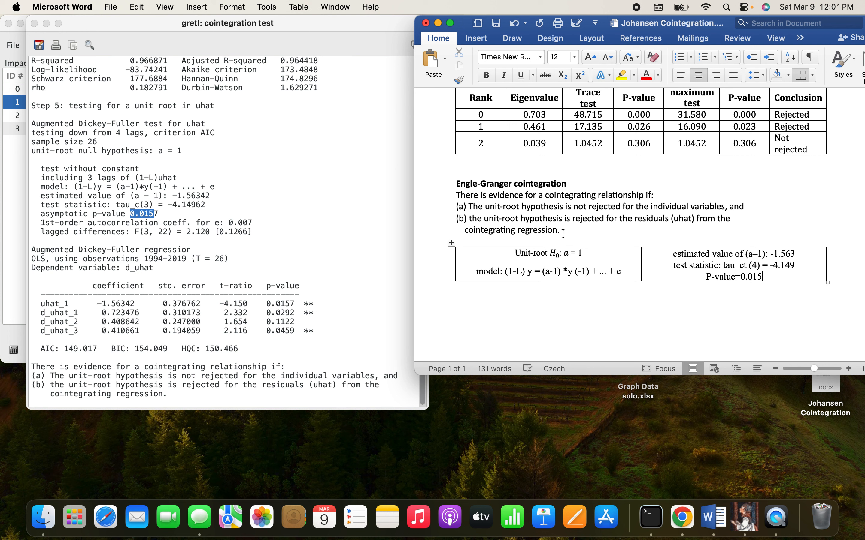
Step: Review condition (b) and both cointegration tables in the Word document, and close the gretl cointegration test output
{"action": "left_click_drag", "start_coordinate": [564, 235], "coordinate": [465, 222]}
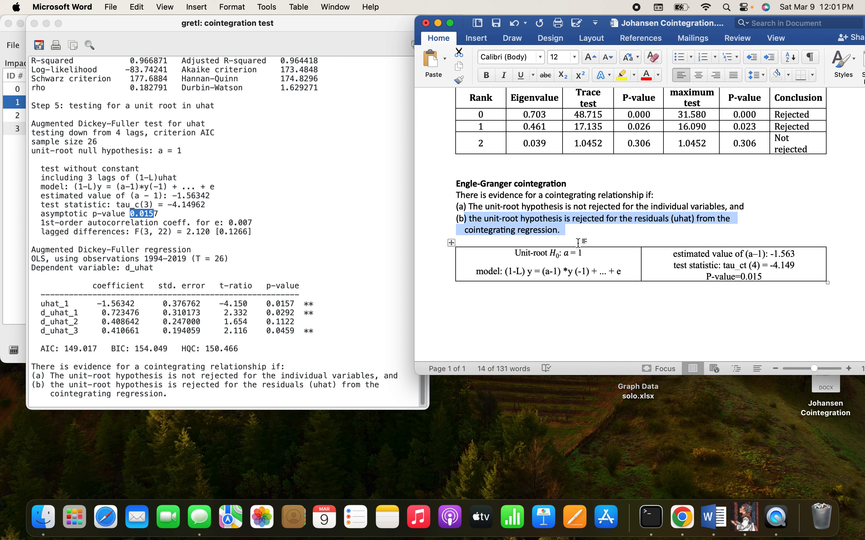
{"action": "scroll", "coordinate": [573, 234], "scroll_direction": "up", "scroll_amount": 5}
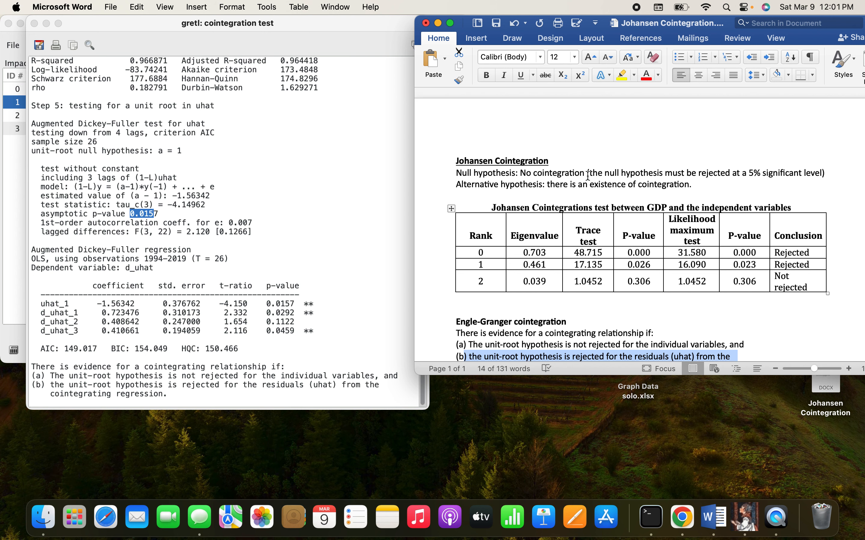
{"action": "scroll", "coordinate": [573, 236], "scroll_direction": "down", "scroll_amount": 3}
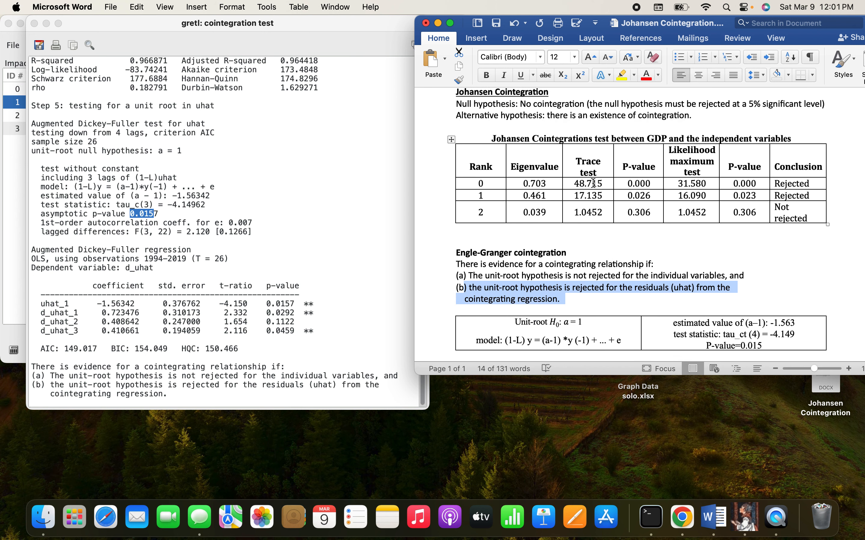
{"action": "scroll", "coordinate": [586, 168], "scroll_direction": "down", "scroll_amount": 2}
{"action": "scroll", "coordinate": [584, 161], "scroll_direction": "down", "scroll_amount": 1}
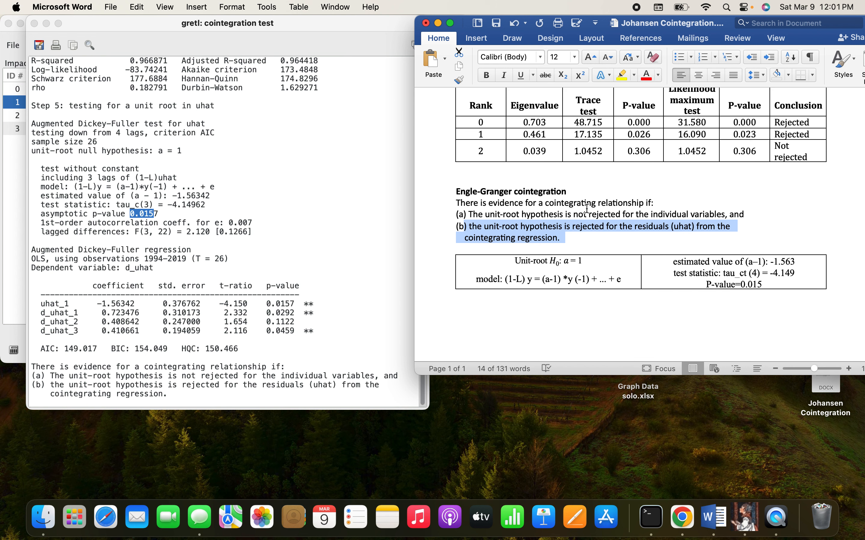
{"action": "scroll", "coordinate": [587, 208], "scroll_direction": "up", "scroll_amount": 5}
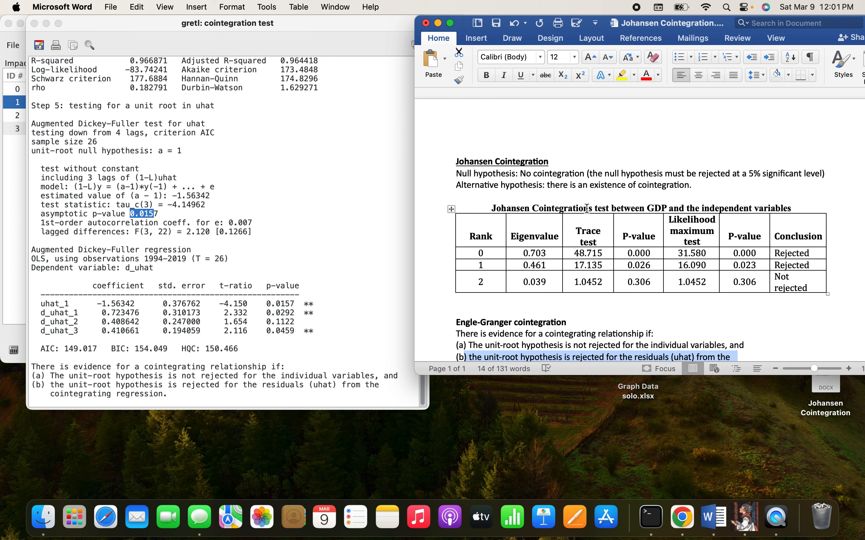
{"action": "scroll", "coordinate": [589, 193], "scroll_direction": "down", "scroll_amount": 3}
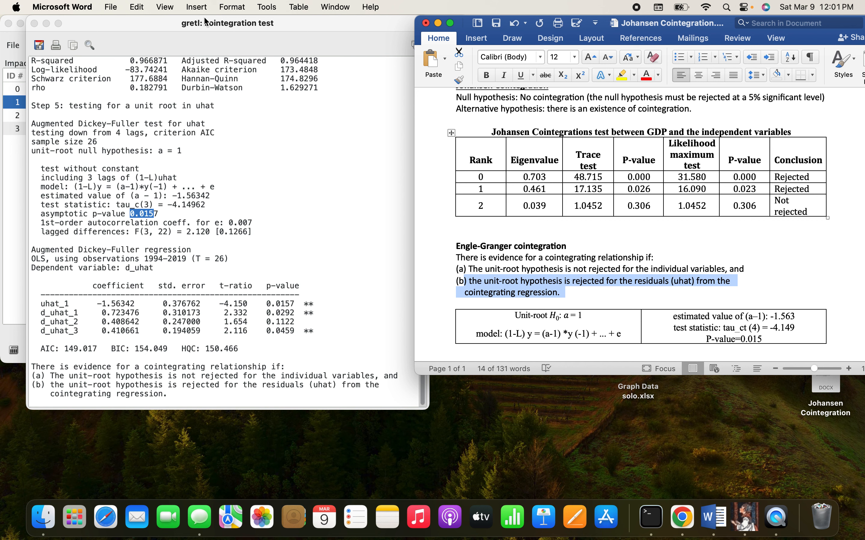
{"action": "left_click", "coordinate": [35, 23]}
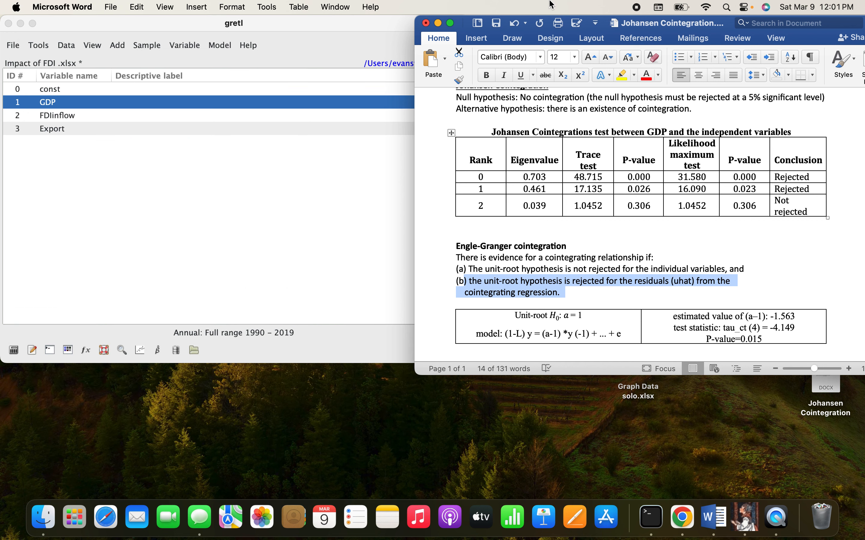